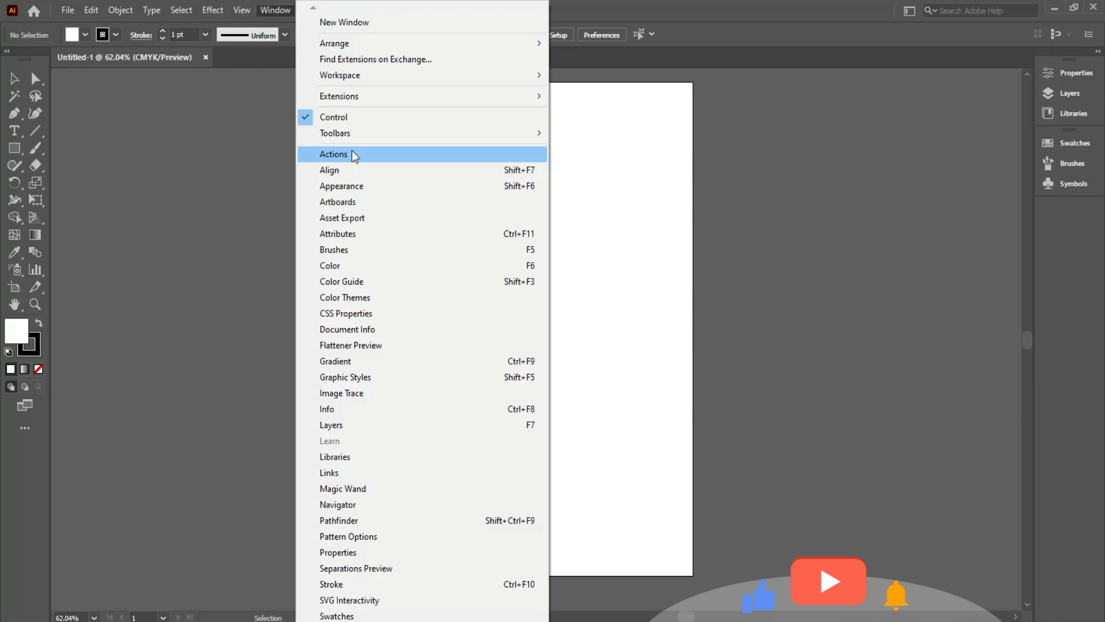
# - Show the Actions panel beside the artboard, enlarged, with the Default Actions set expanded to list all its actions
pyautogui.click(352, 154)
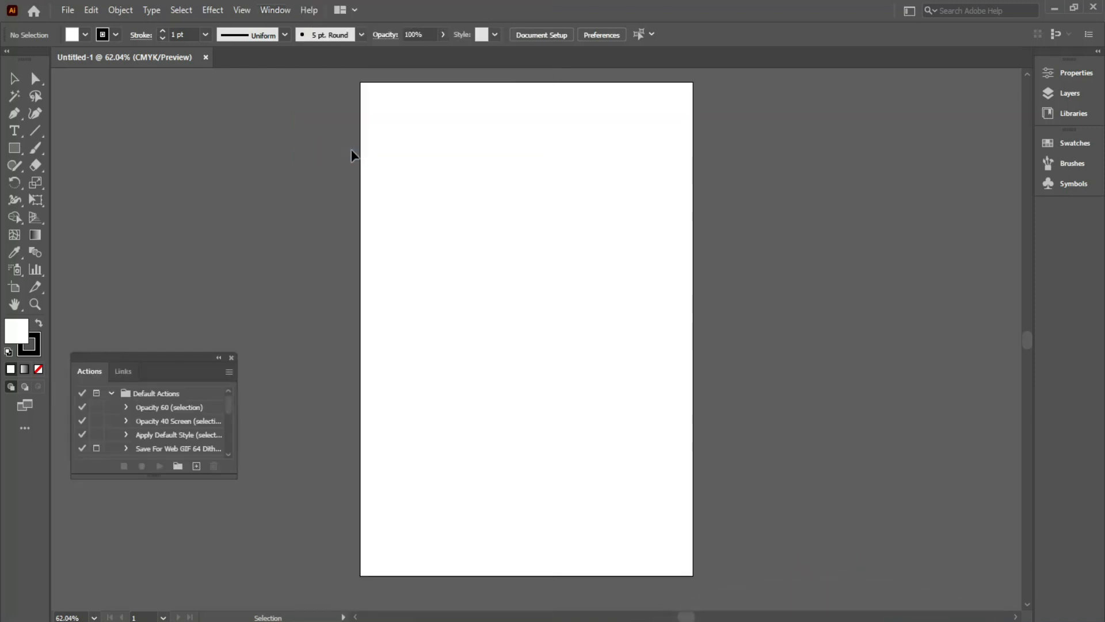
pyautogui.moveTo(165, 360); pyautogui.dragTo(902, 79)
pyautogui.moveTo(945, 201); pyautogui.dragTo(925, 381)
pyautogui.click(846, 113)
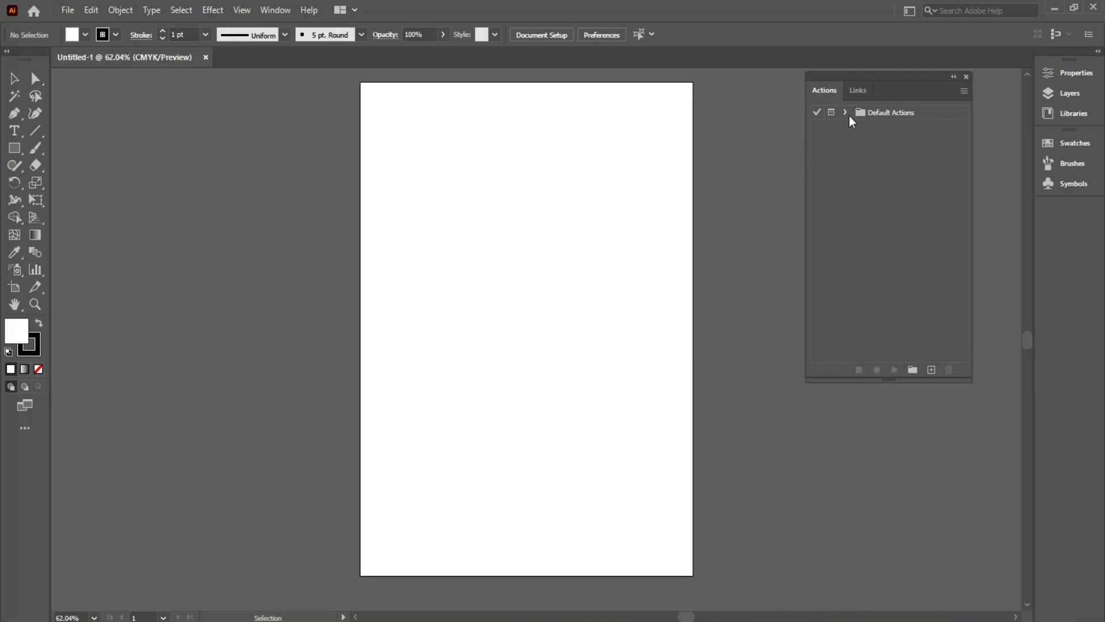
pyautogui.click(879, 119)
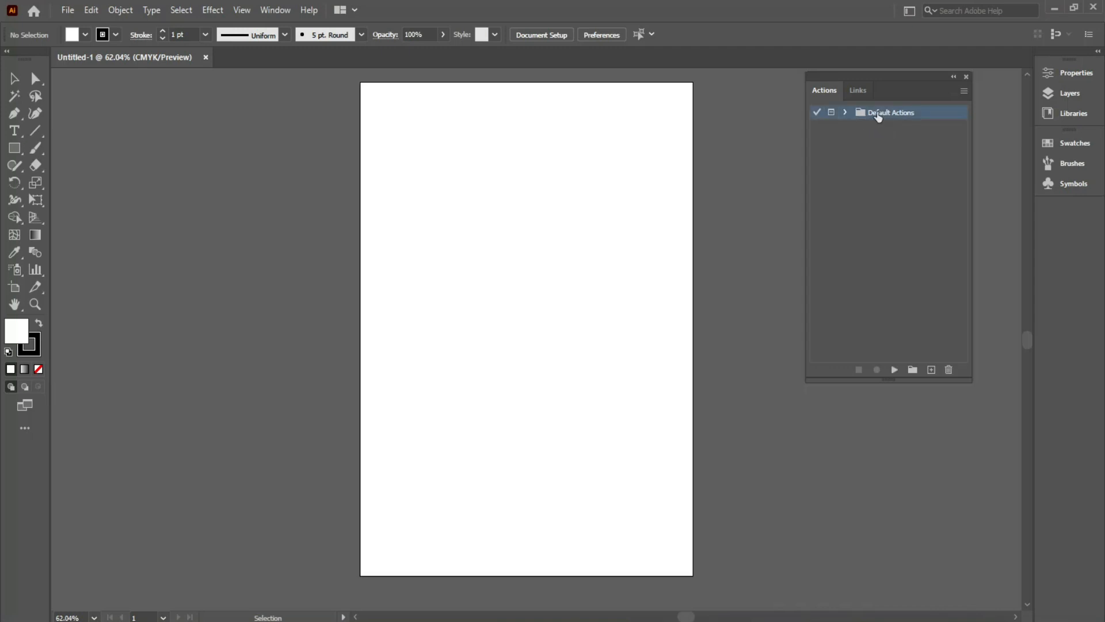
pyautogui.click(845, 113)
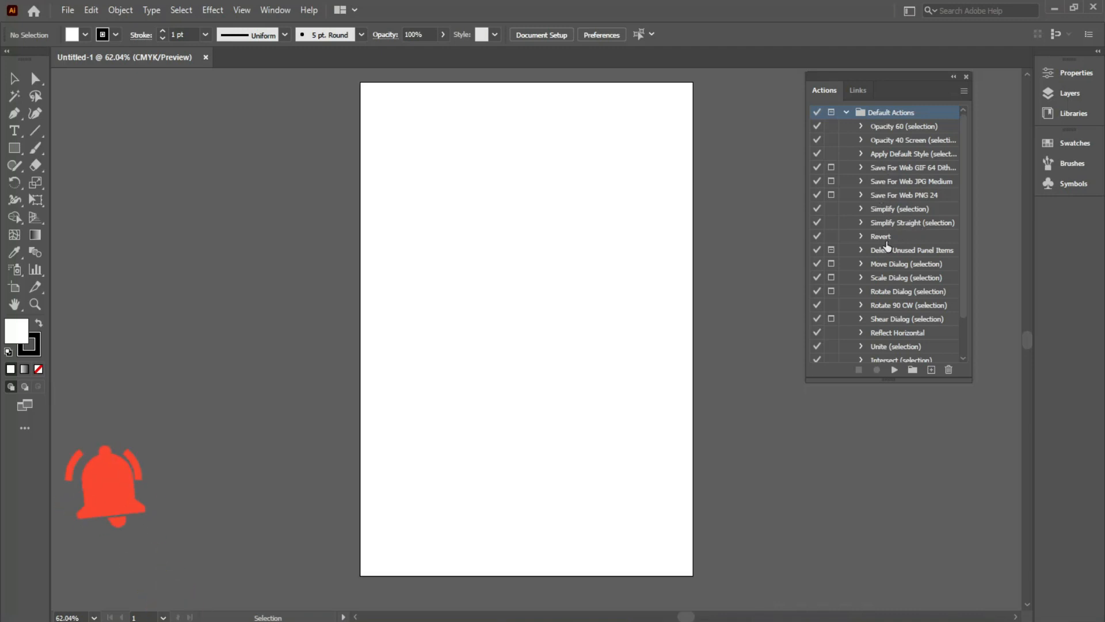
pyautogui.moveTo(896, 382); pyautogui.dragTo(893, 483)
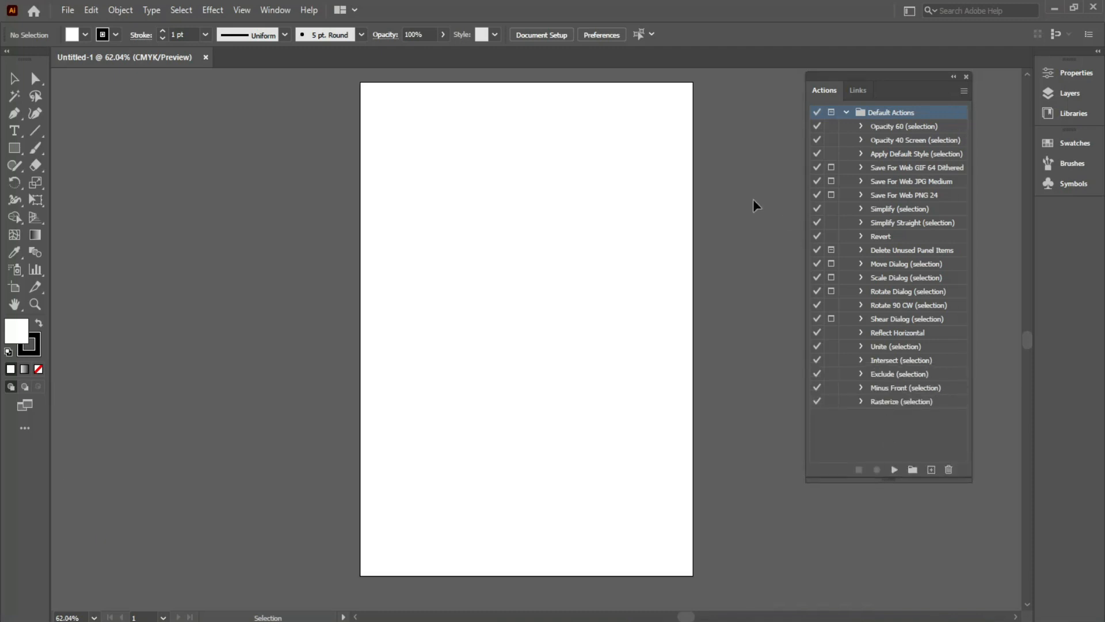
# - Draw a rectangle in the artboard's upper left area with a dark blue fill and no stroke, and shift it slightly
pyautogui.click(14, 149)
pyautogui.moveTo(398, 140); pyautogui.dragTo(533, 259)
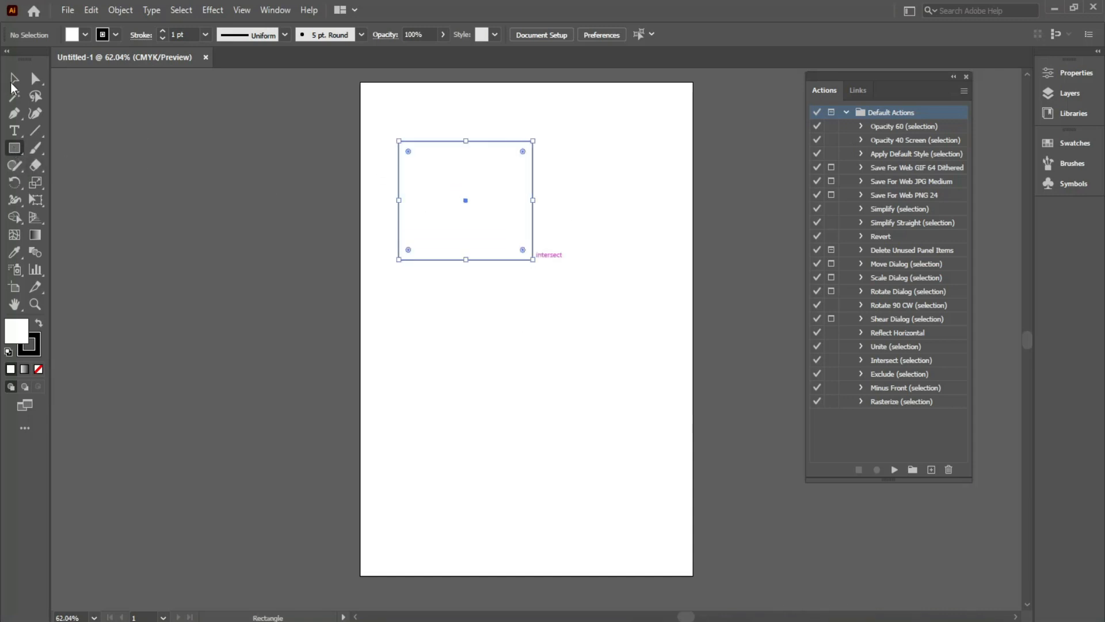
pyautogui.press('v')
pyautogui.click(34, 350)
pyautogui.click(38, 369)
pyautogui.click(21, 330)
pyautogui.moveTo(935, 548); pyautogui.dragTo(950, 554)
pyautogui.click(967, 550)
pyautogui.moveTo(426, 216); pyautogui.dragTo(418, 229)
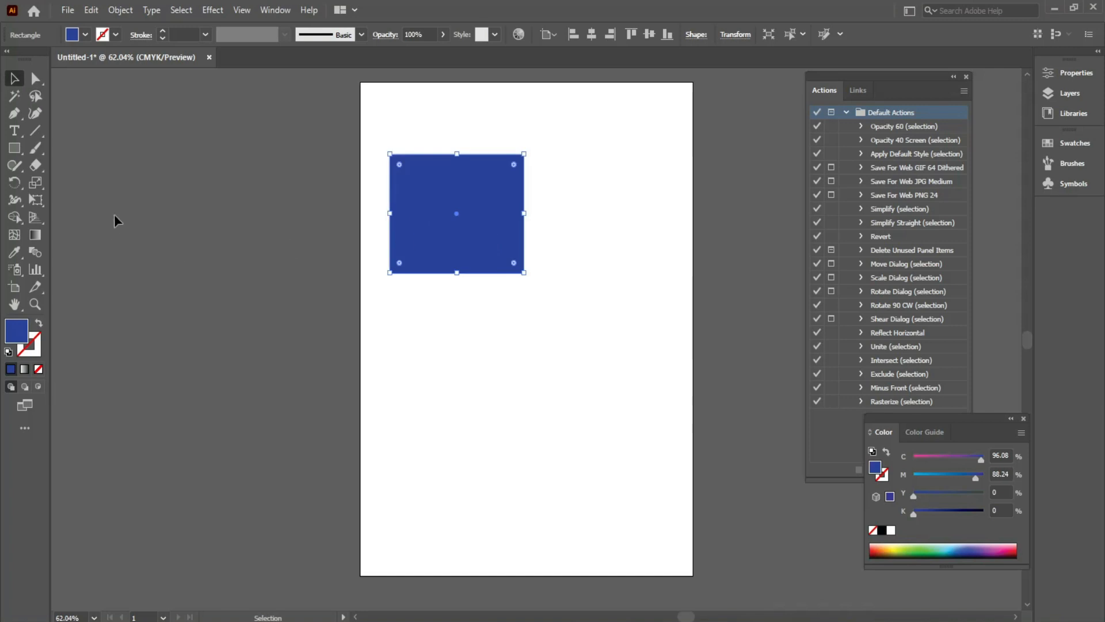
# - Draw a second rectangle overlapping the upper right of the blue one and fill it with magenta
pyautogui.click(14, 148)
pyautogui.moveTo(474, 116); pyautogui.dragTo(592, 227)
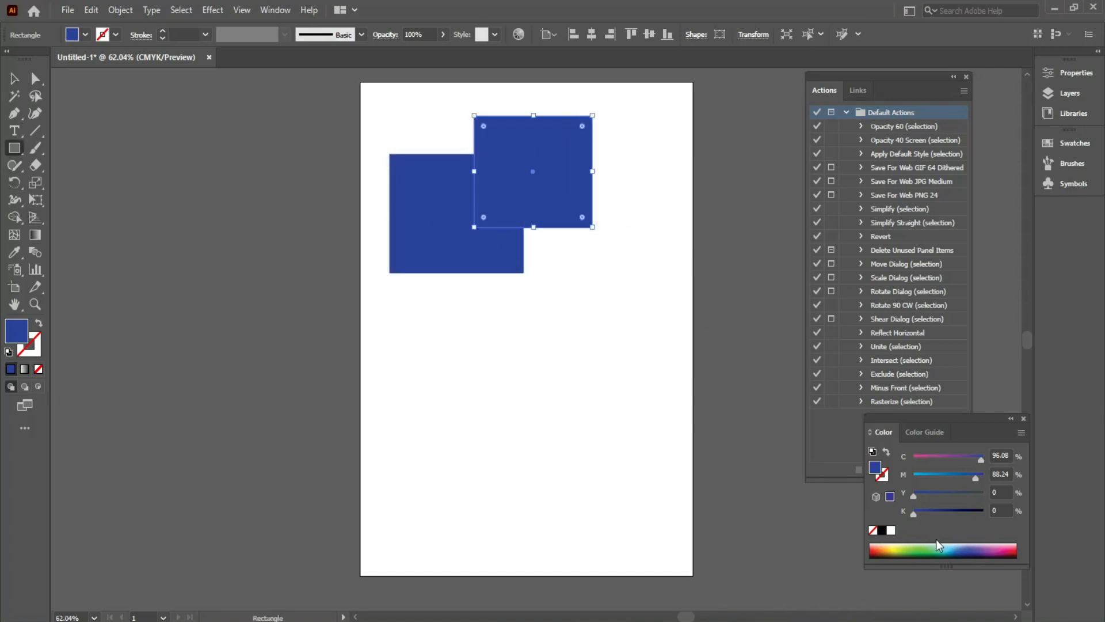
pyautogui.click(1006, 547)
pyautogui.click(15, 78)
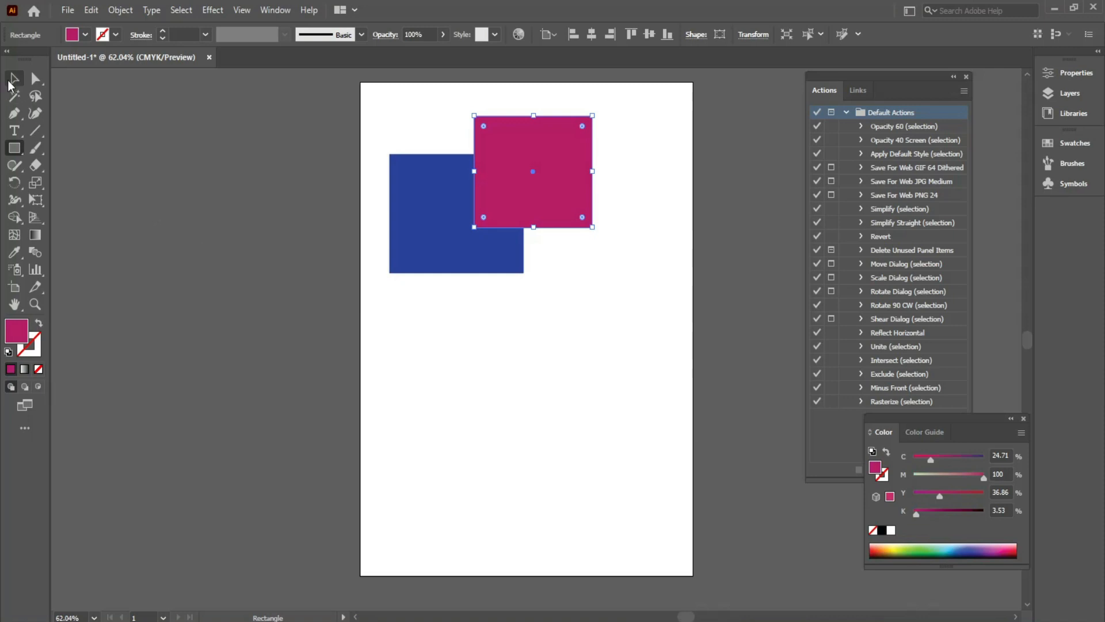
# - Bring the blue rectangle to the front and move it further over the magenta rectangle
pyautogui.hotkey('ctrl', 'shift', ']')
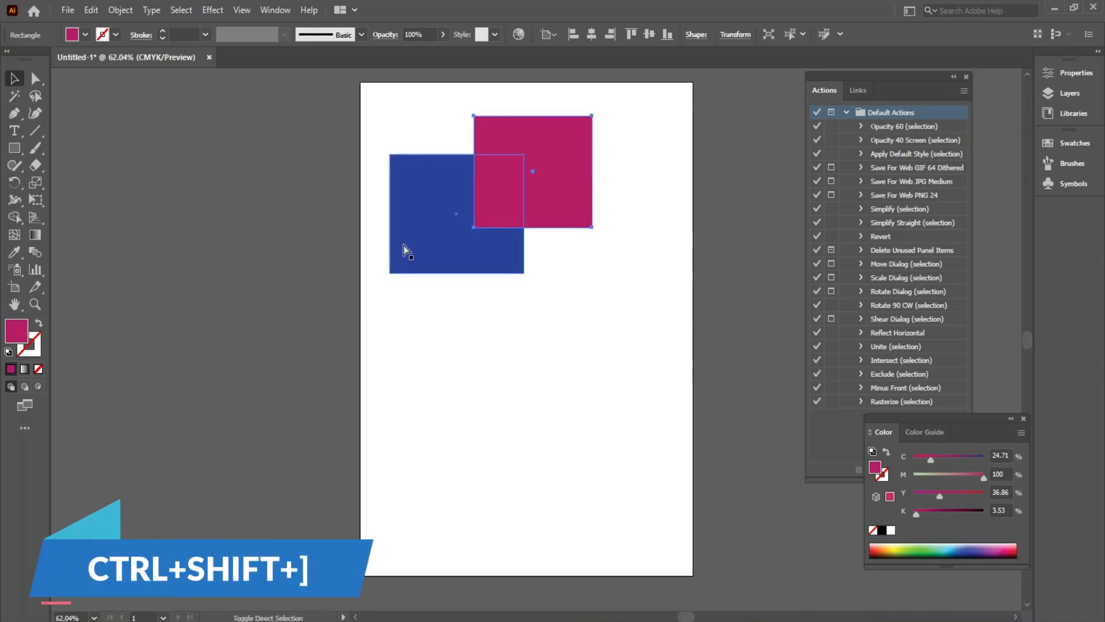
pyautogui.hotkey('ctrl', 'shift', '[')
pyautogui.moveTo(446, 245); pyautogui.dragTo(510, 206)
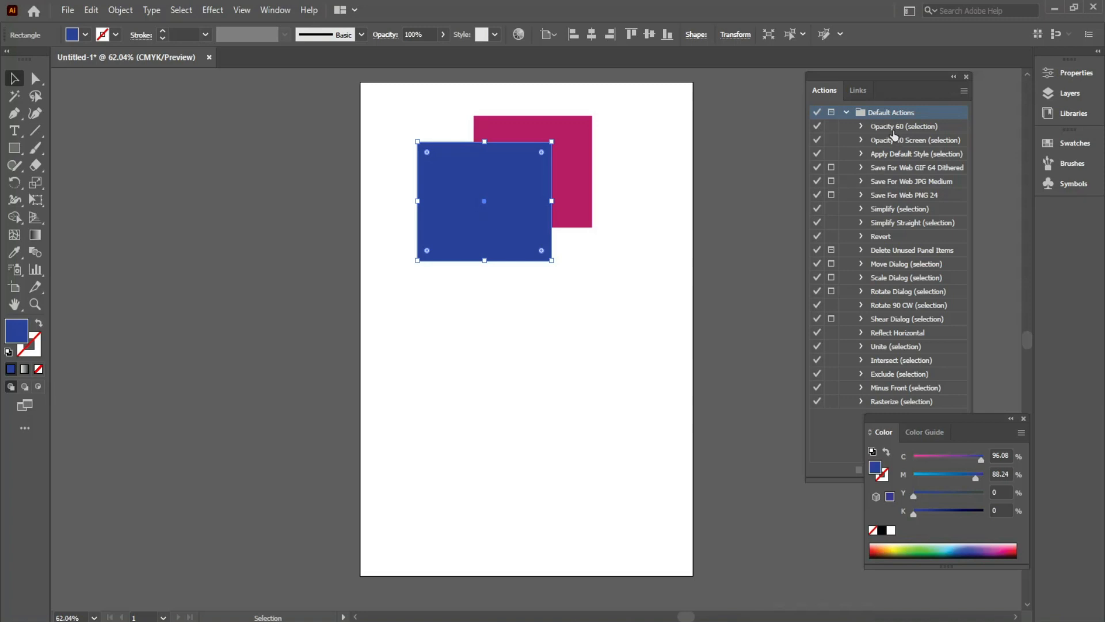
# - Play the Opacity 60 and Opacity 40 Screen actions on the blue rectangle, and Opacity 40 Screen on the magenta one
pyautogui.click(894, 129)
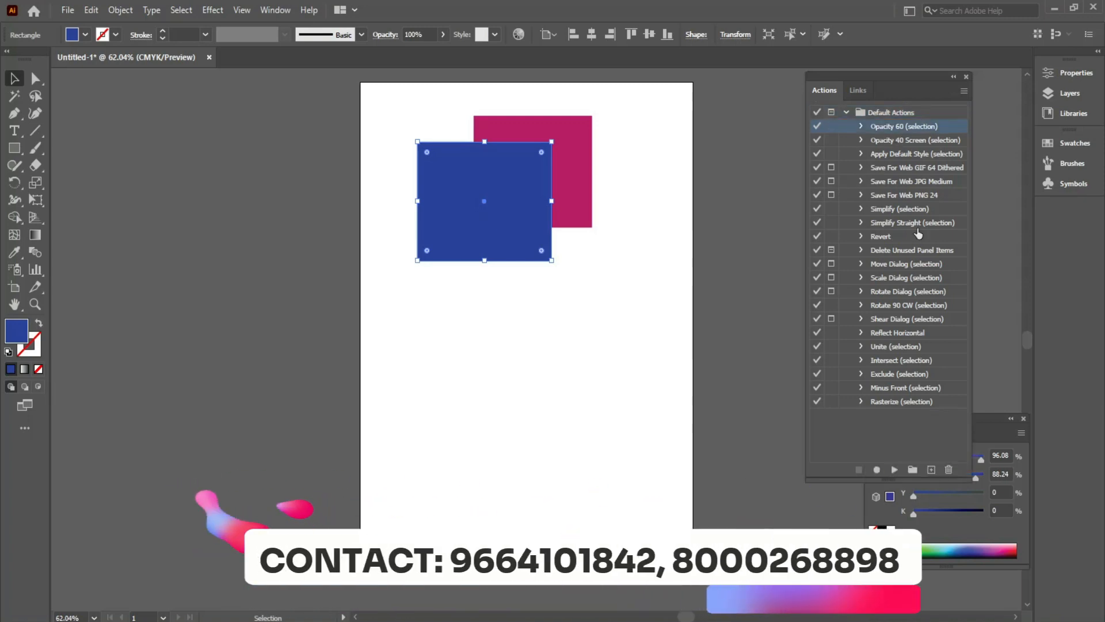
pyautogui.click(895, 470)
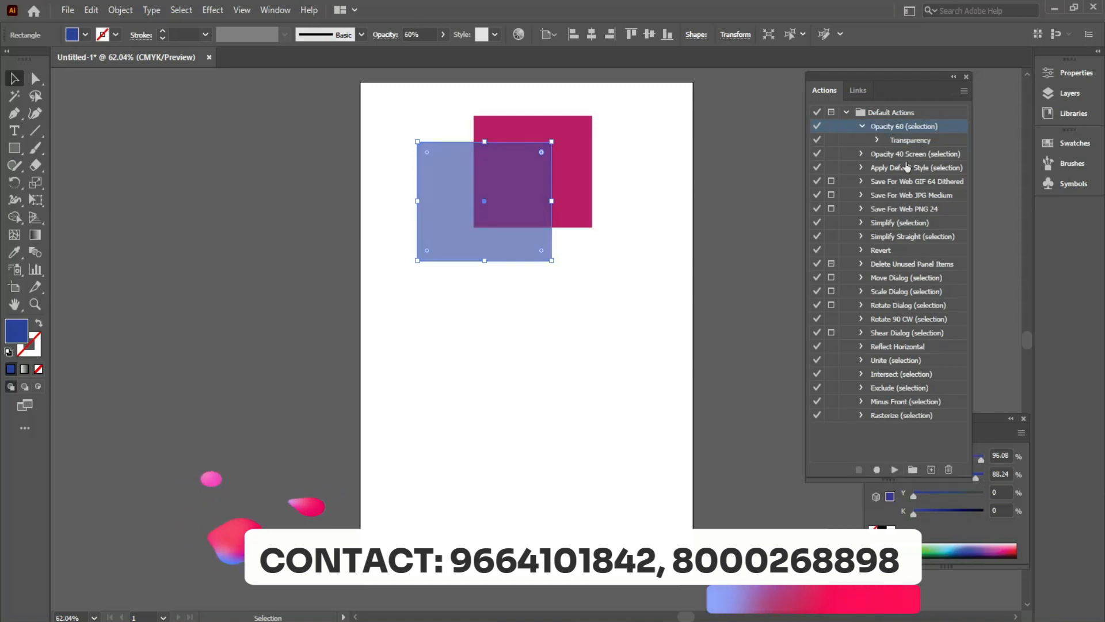
pyautogui.click(898, 153)
pyautogui.click(894, 470)
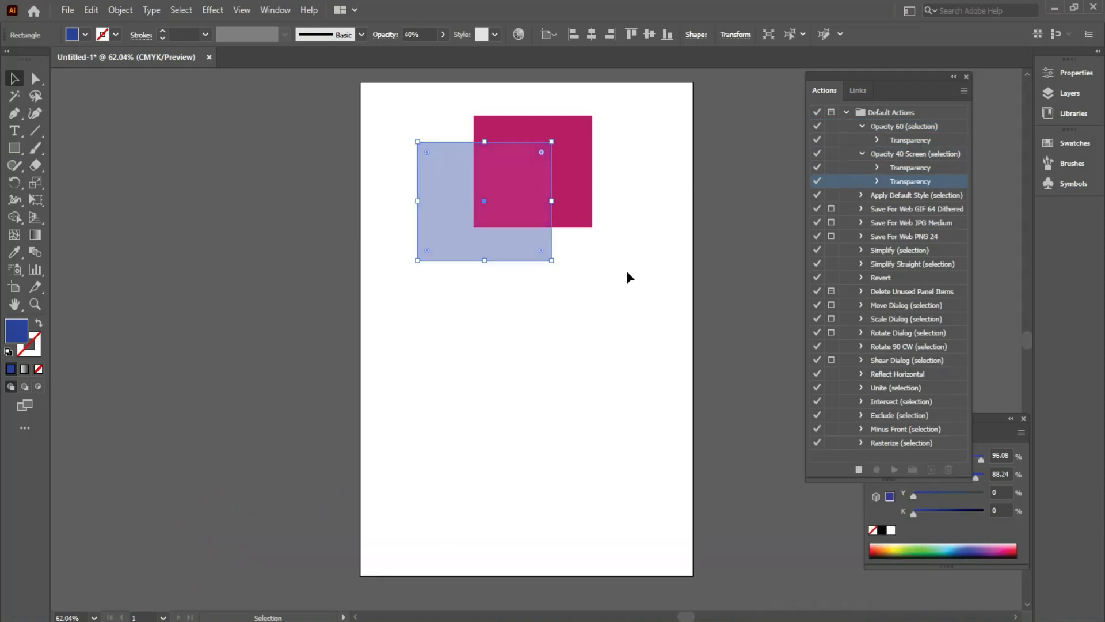
pyautogui.click(573, 178)
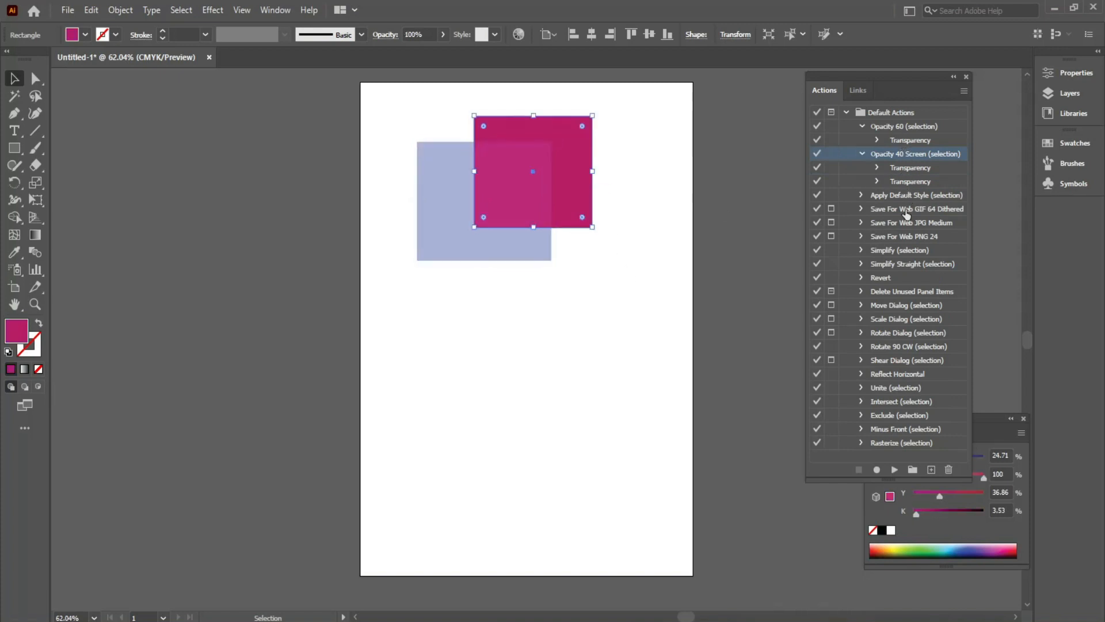
pyautogui.click(895, 469)
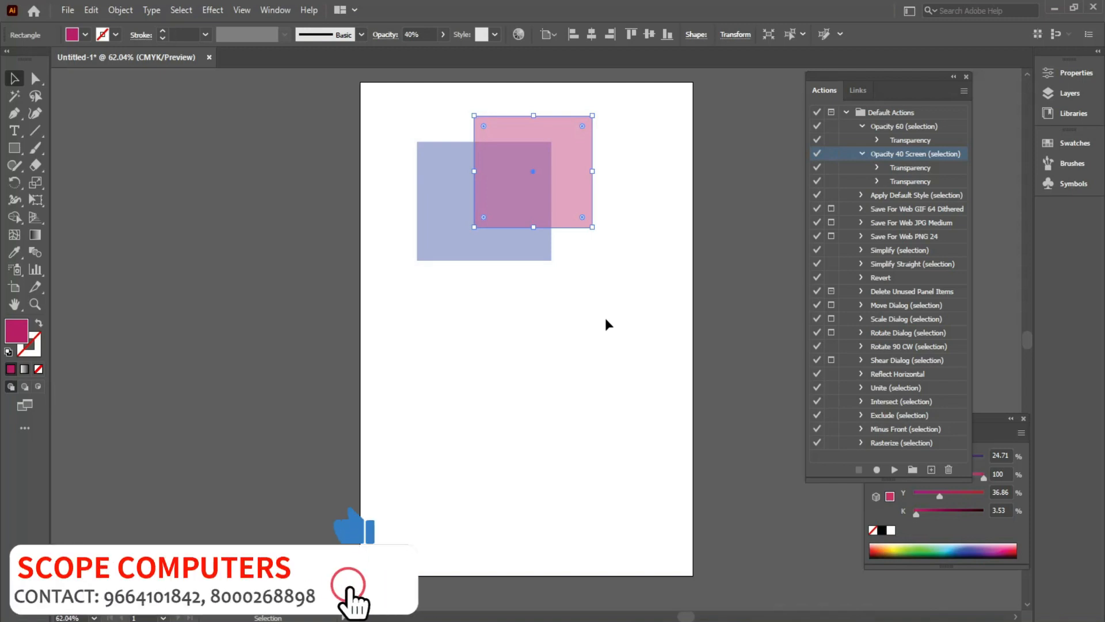
pyautogui.click(844, 112)
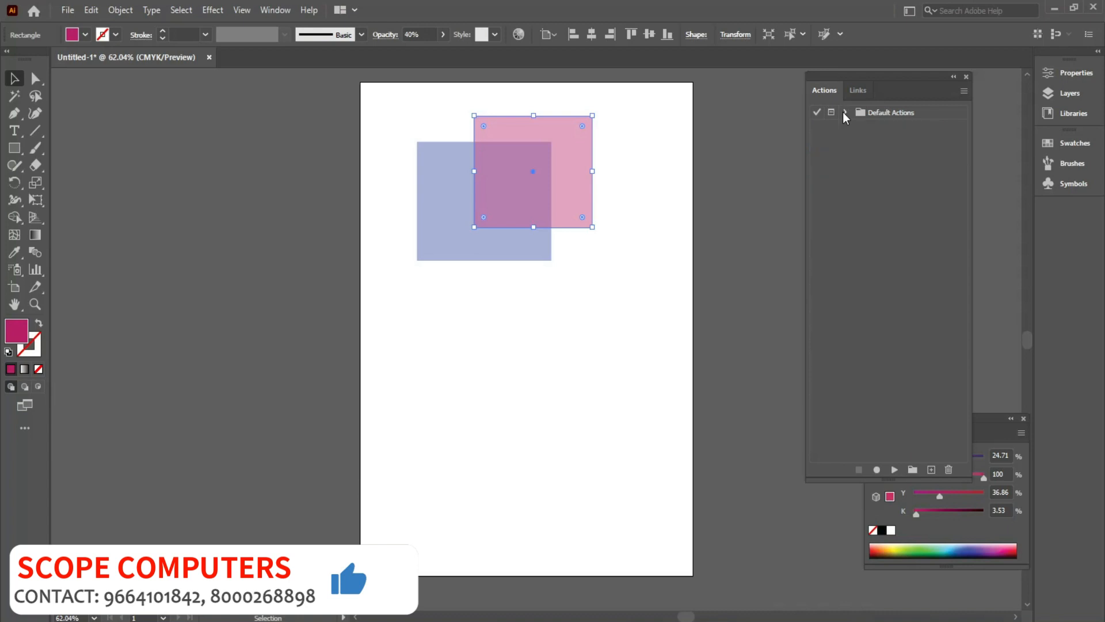
pyautogui.click(845, 113)
pyautogui.click(845, 113)
pyautogui.click(845, 113)
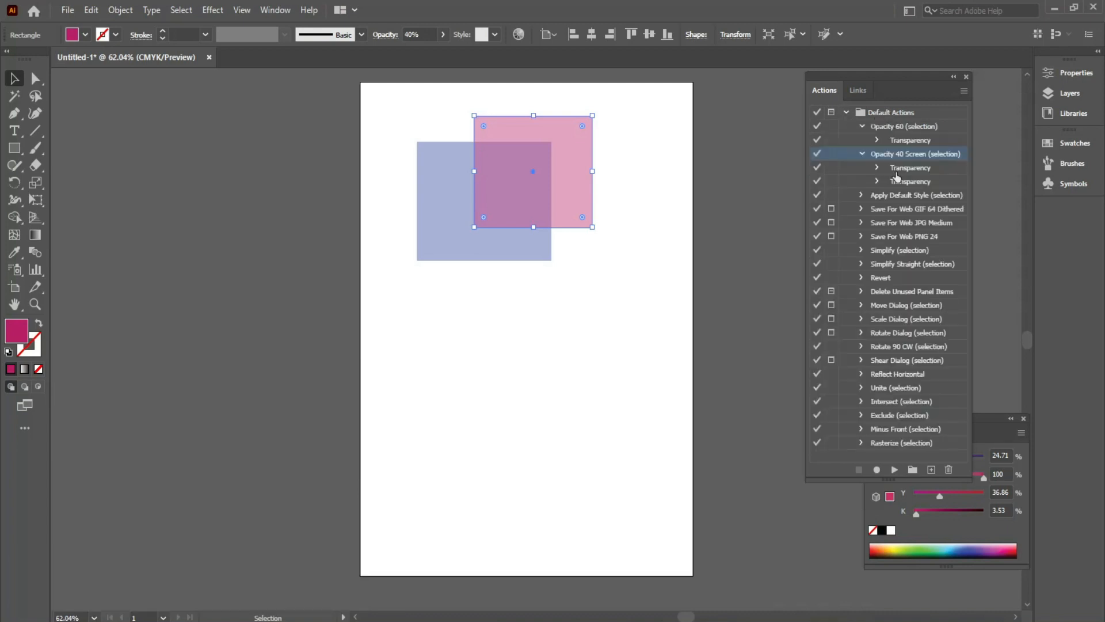
# - Switch the Actions panel to Button Mode and recolor the magenta rectangle to a lighter purple-pink
pyautogui.click(963, 92)
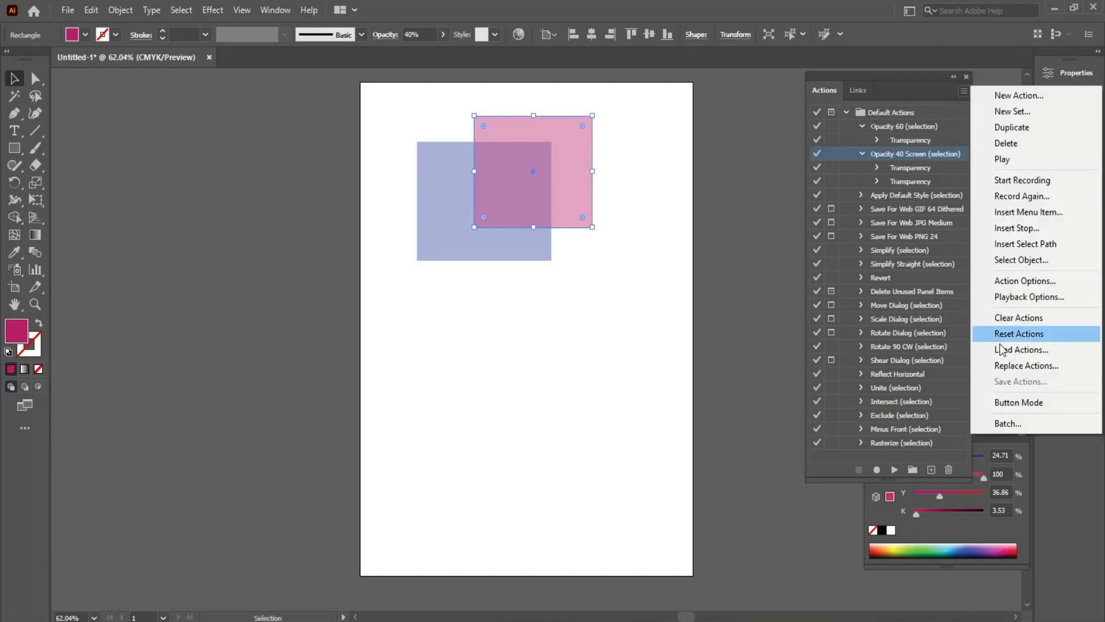
pyautogui.click(1010, 404)
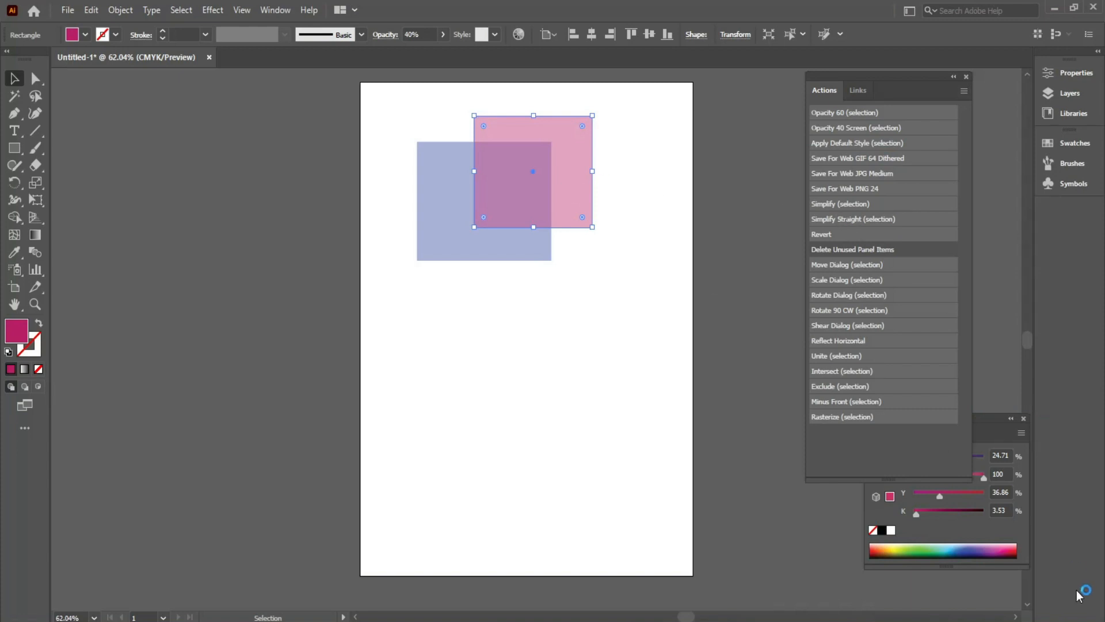
pyautogui.click(991, 547)
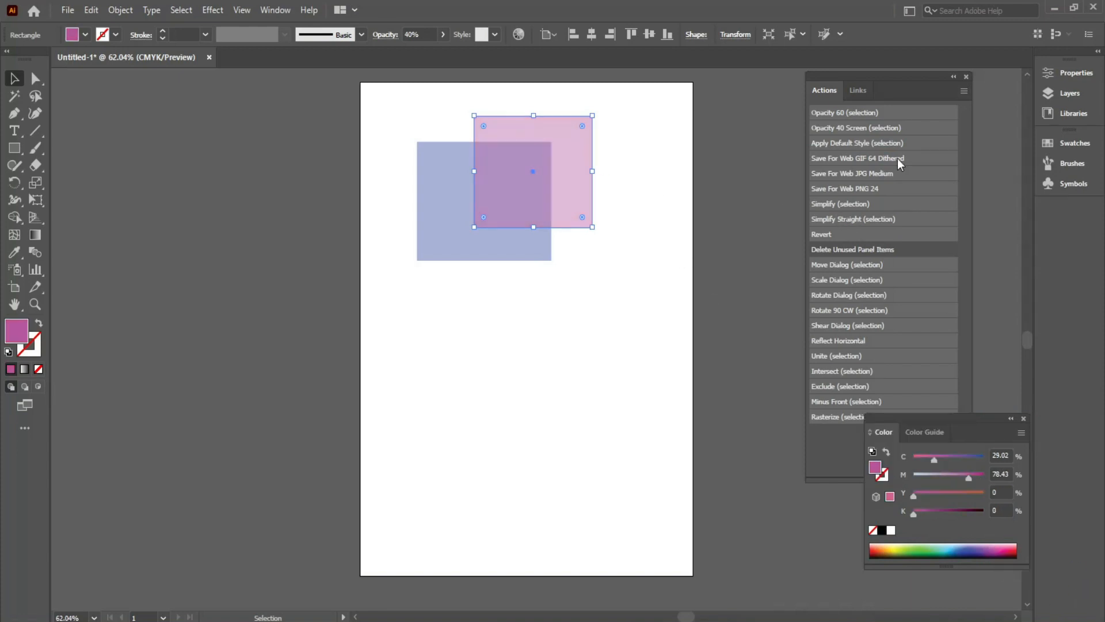
pyautogui.click(899, 94)
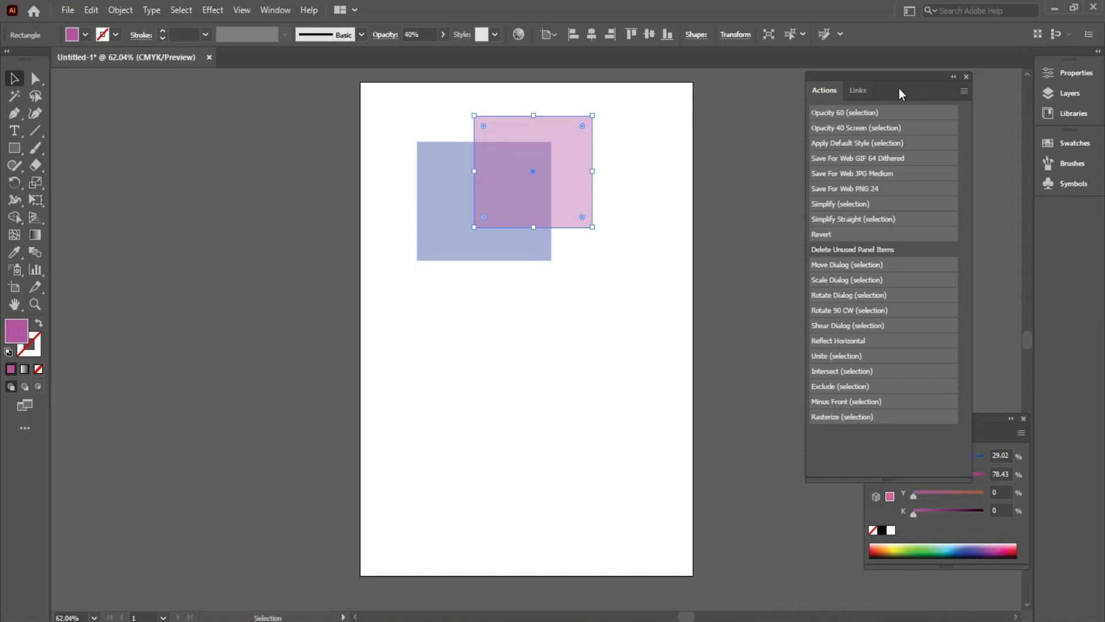
# - Run Opacity 60, Opacity 40 Screen, Apply Default Style and Save For Web GIF 64 Dithered on the purple-pink rectangle, cancelling the export
pyautogui.click(835, 114)
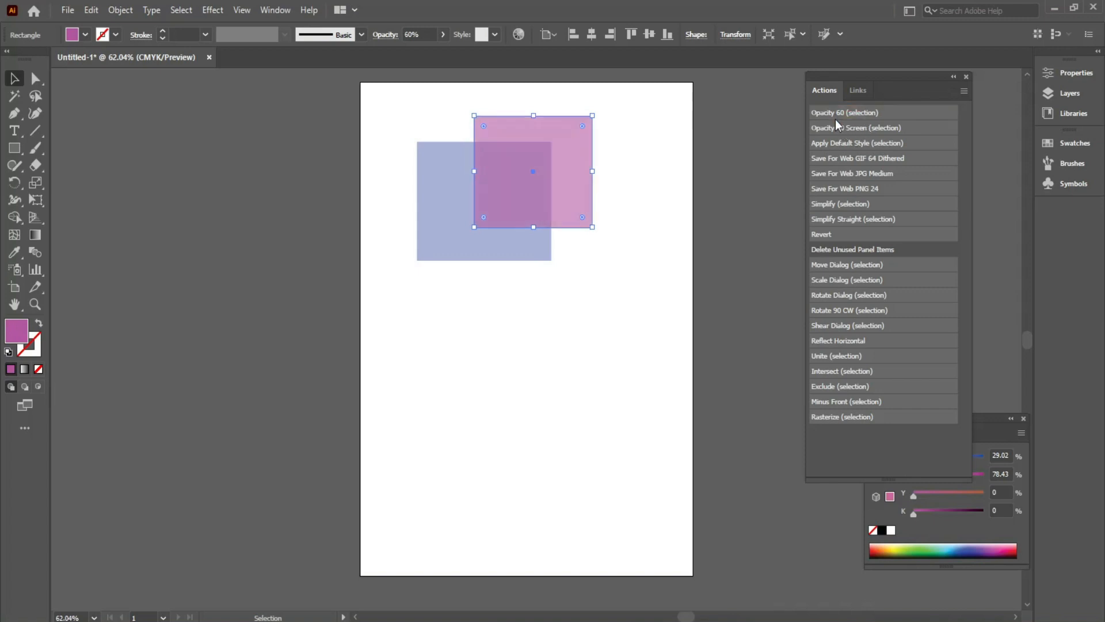
pyautogui.click(838, 129)
pyautogui.click(841, 143)
pyautogui.click(848, 158)
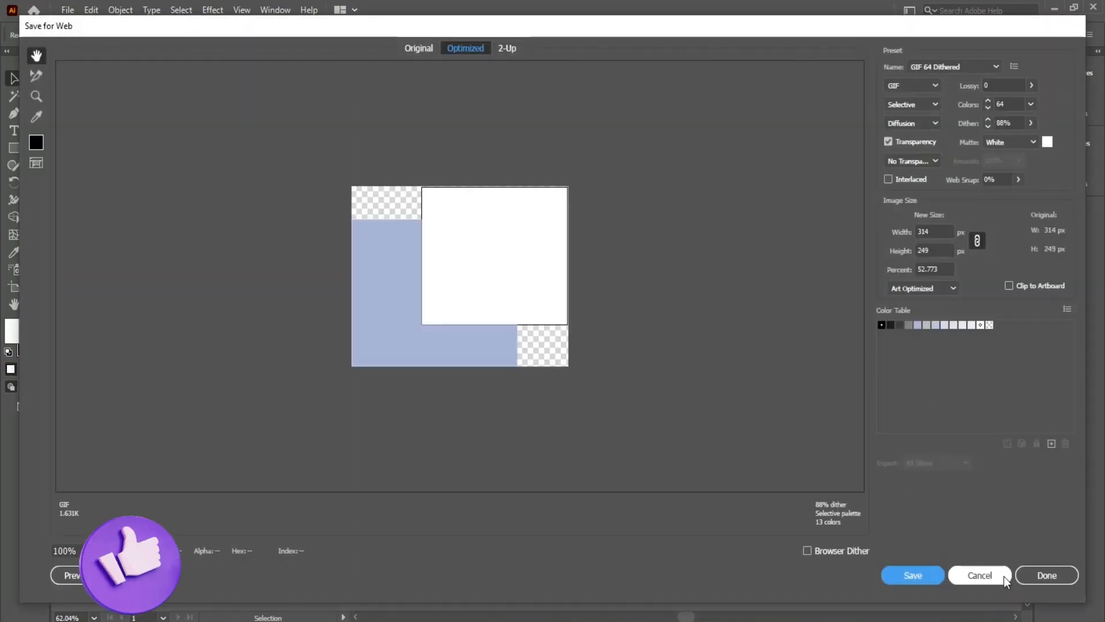
pyautogui.click(996, 575)
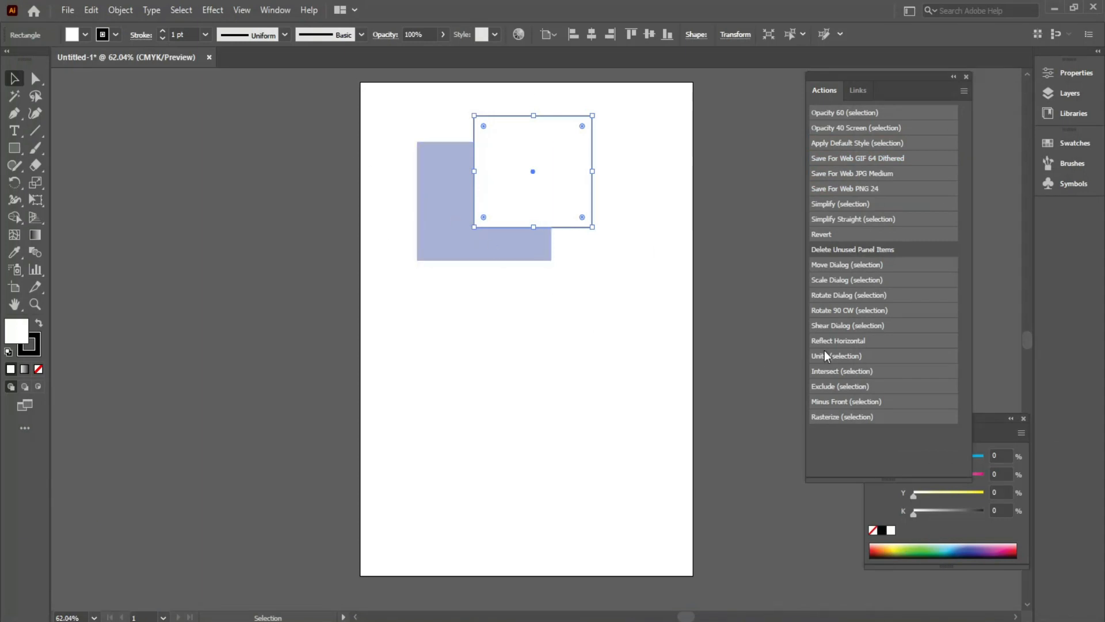
# - Turn off Button Mode and collapse the two opacity actions and the Default Actions set
pyautogui.click(964, 91)
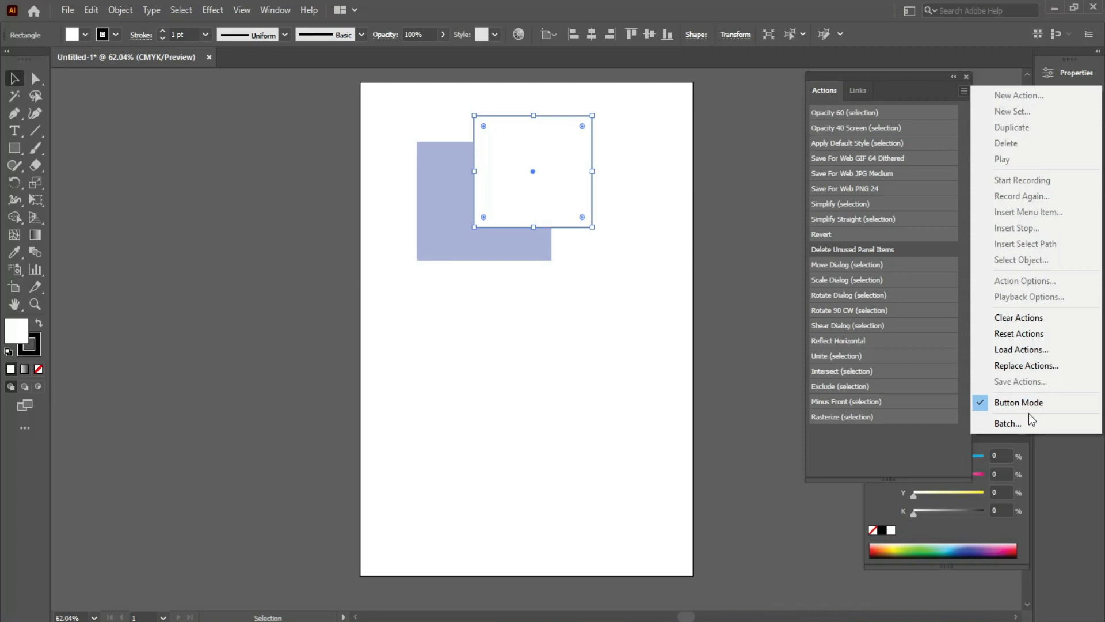
pyautogui.click(1012, 404)
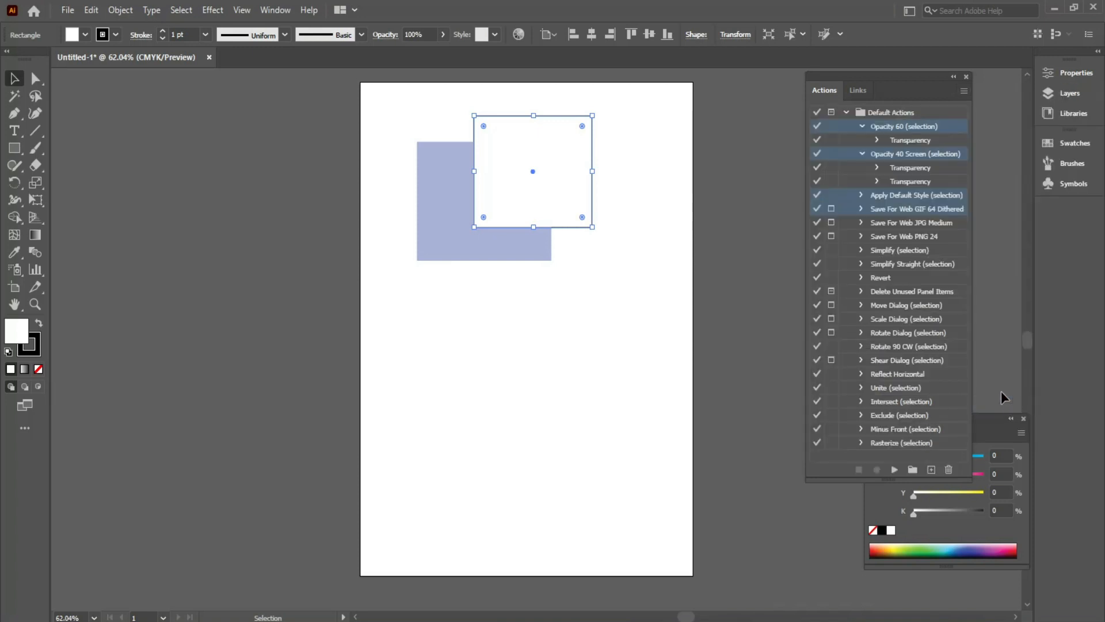
pyautogui.click(861, 127)
pyautogui.click(861, 140)
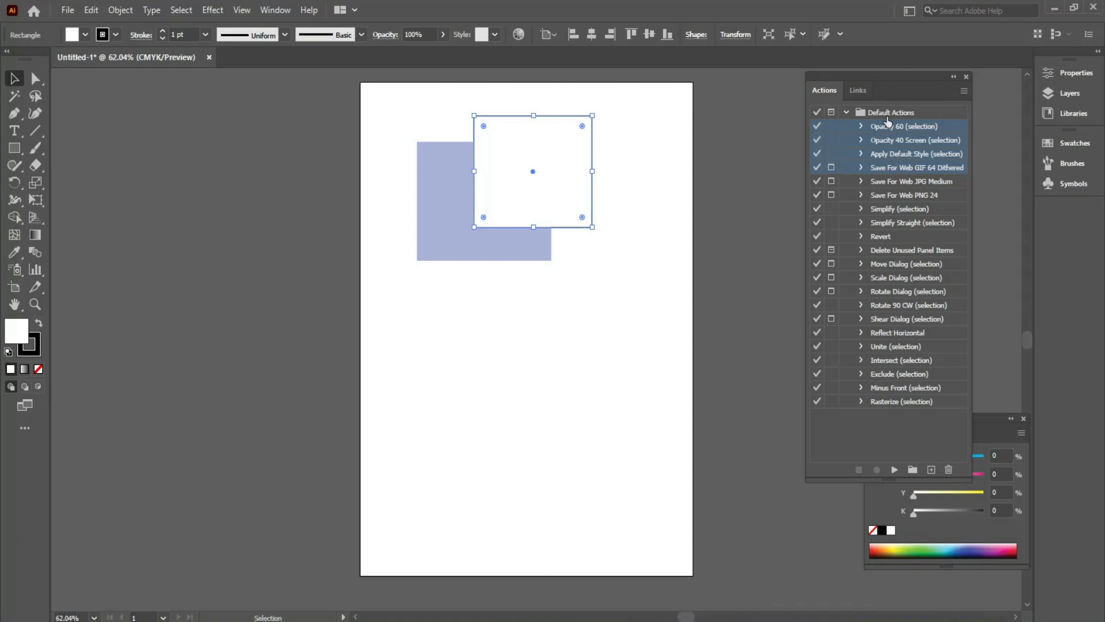
pyautogui.click(846, 113)
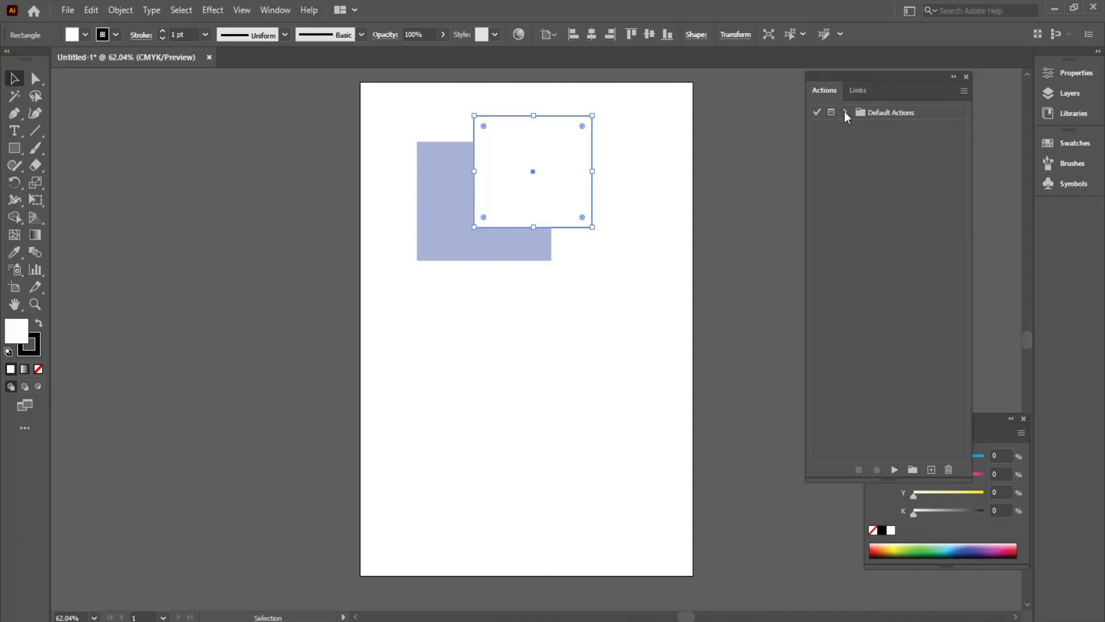
# - With the pale blue rectangle selected, expand the Default Actions set and choose the Opacity 60 action
pyautogui.click(524, 326)
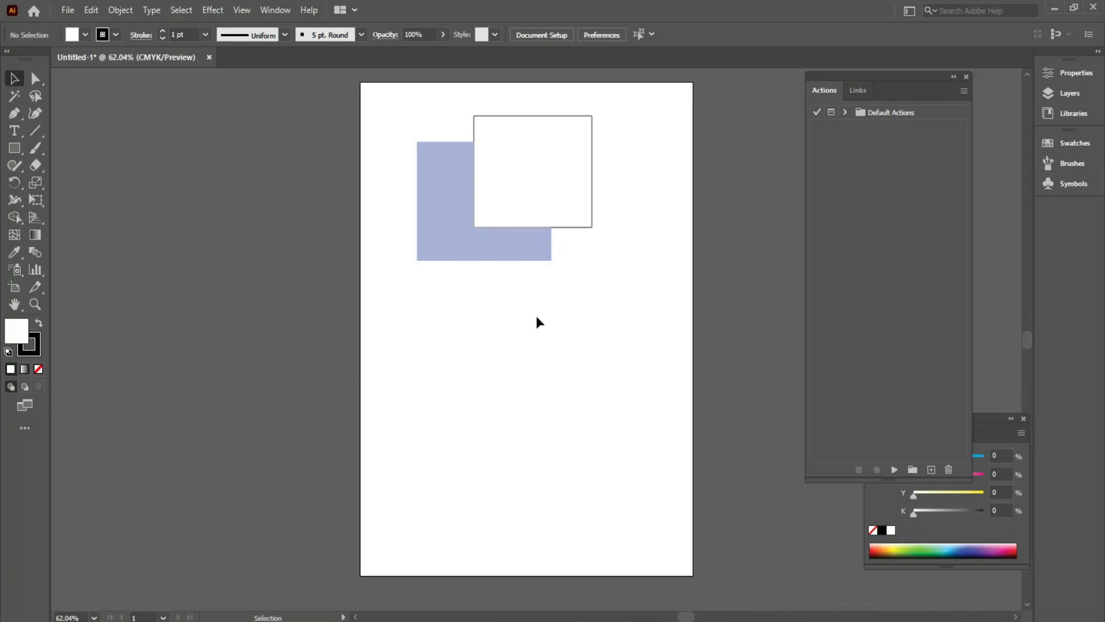
pyautogui.click(526, 182)
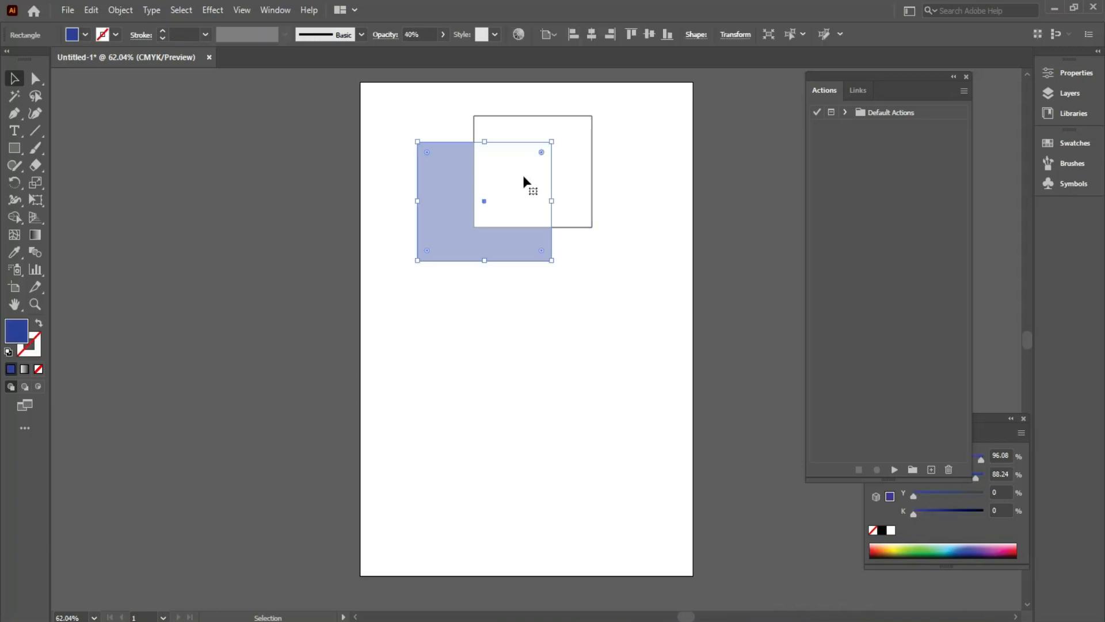
pyautogui.click(590, 158)
pyautogui.click(439, 204)
pyautogui.click(845, 111)
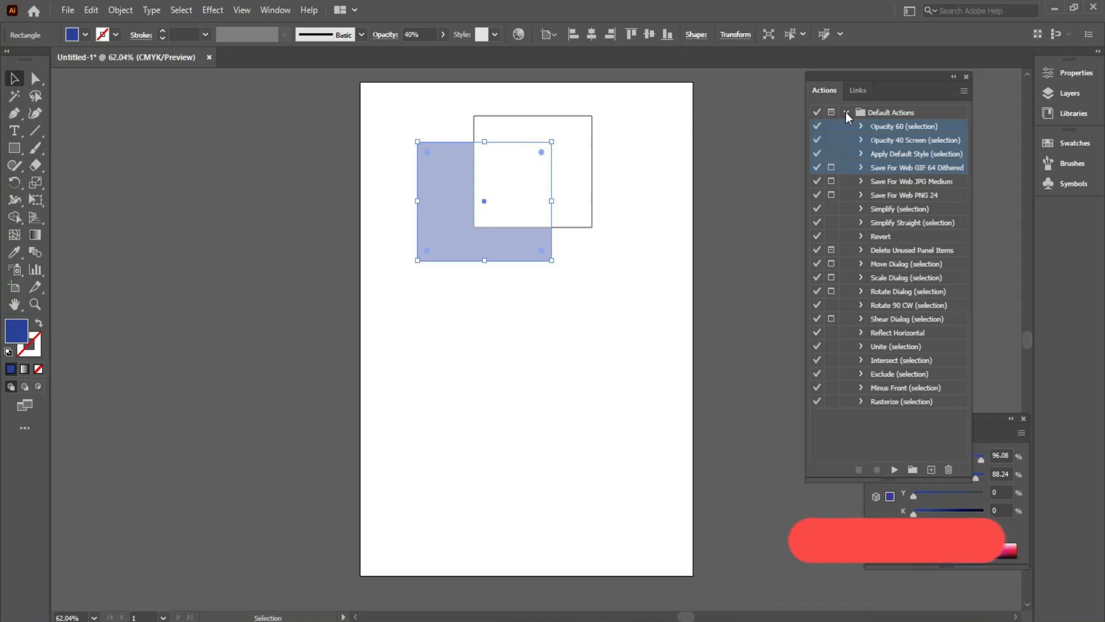
pyautogui.click(882, 128)
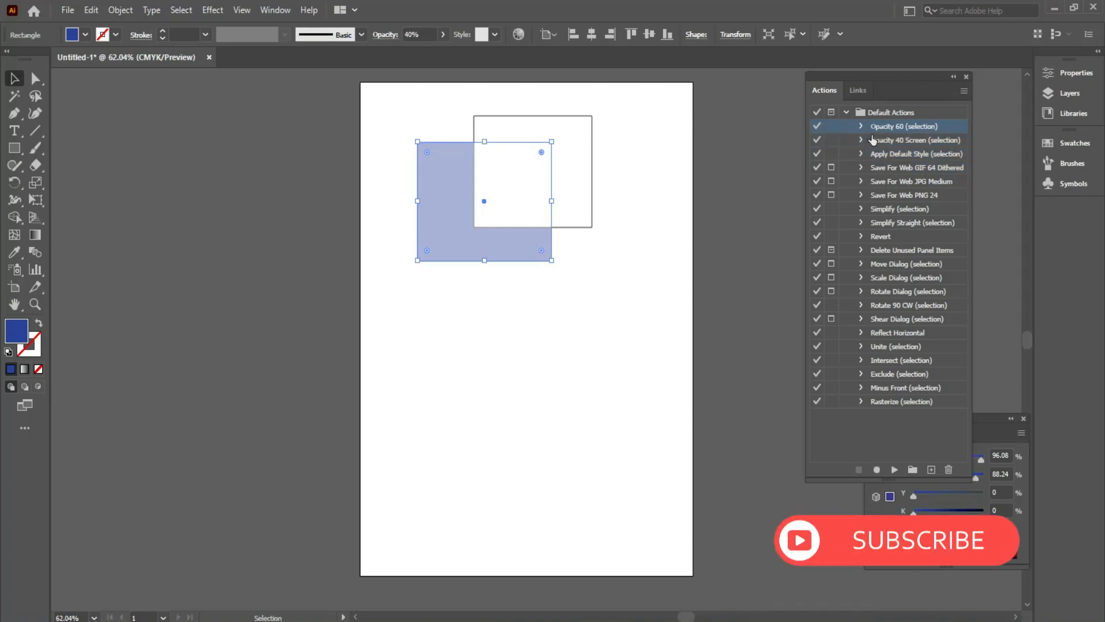
# - Reselect the pale blue rectangle and display its properties
pyautogui.click(602, 243)
pyautogui.click(450, 234)
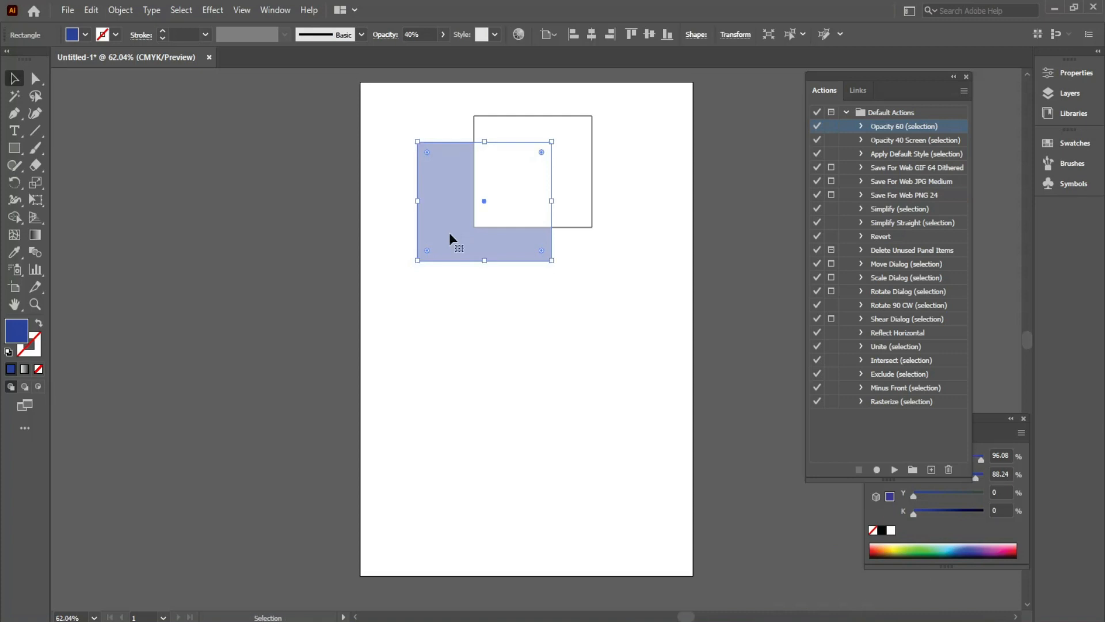
pyautogui.click(1070, 74)
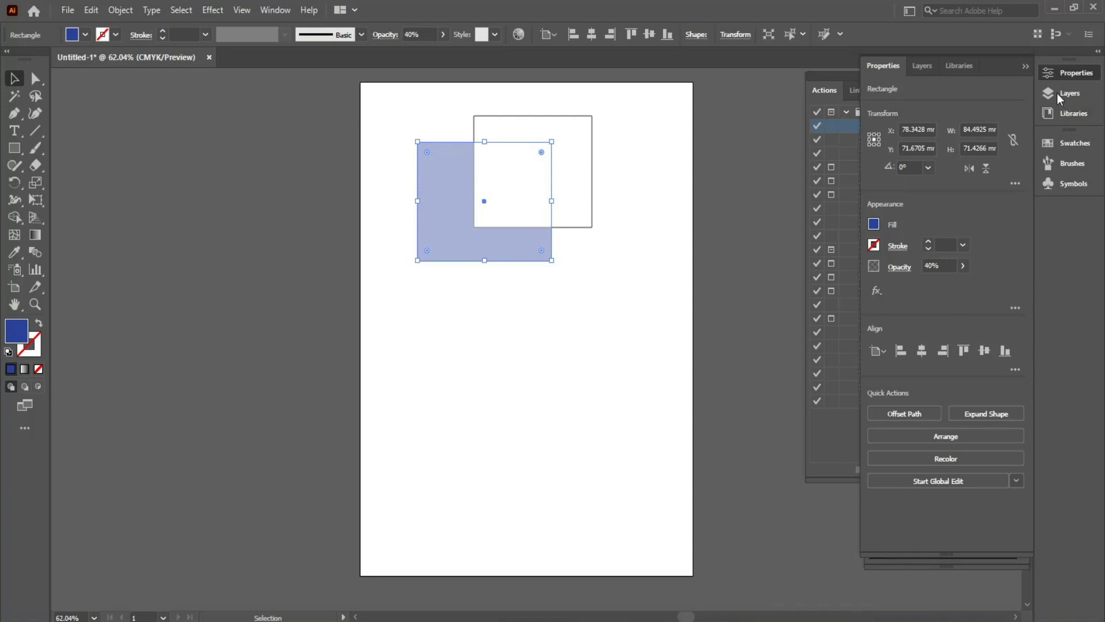
# - Draw a dark blue rectangle below the overlapping rectangles and play the Opacity 60 action on it
pyautogui.click(1054, 70)
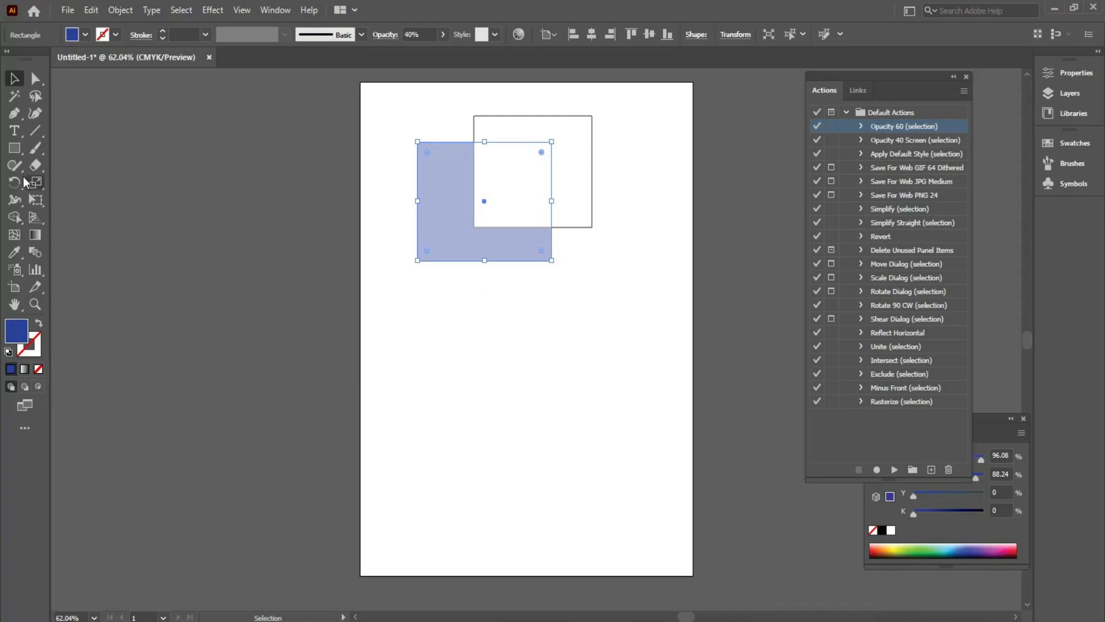
pyautogui.click(14, 148)
pyautogui.moveTo(463, 328); pyautogui.dragTo(566, 429)
pyautogui.click(14, 78)
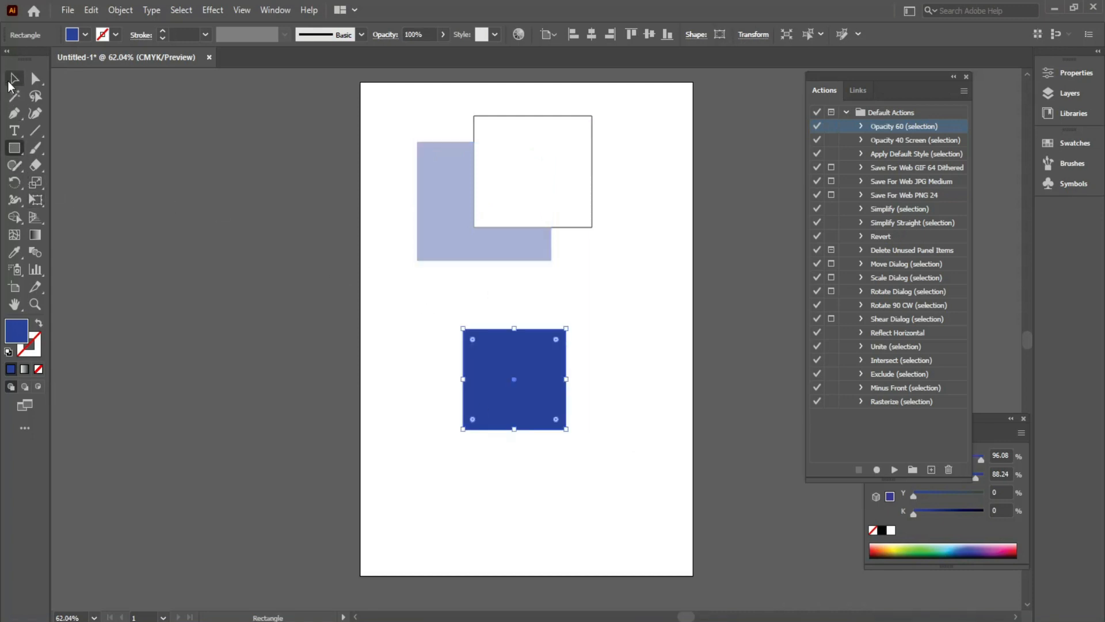
pyautogui.click(894, 471)
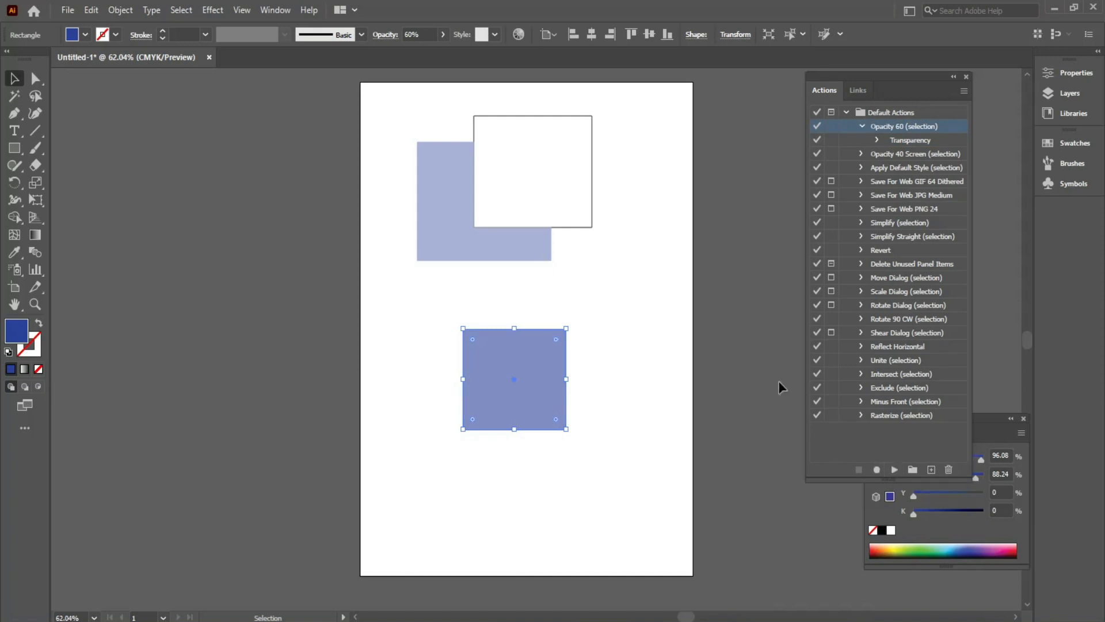
# - Delete all rectangles from the artboard and collapse the Opacity 60 action and the Default Actions set
pyautogui.moveTo(629, 94); pyautogui.dragTo(368, 441)
pyautogui.press('Delete')
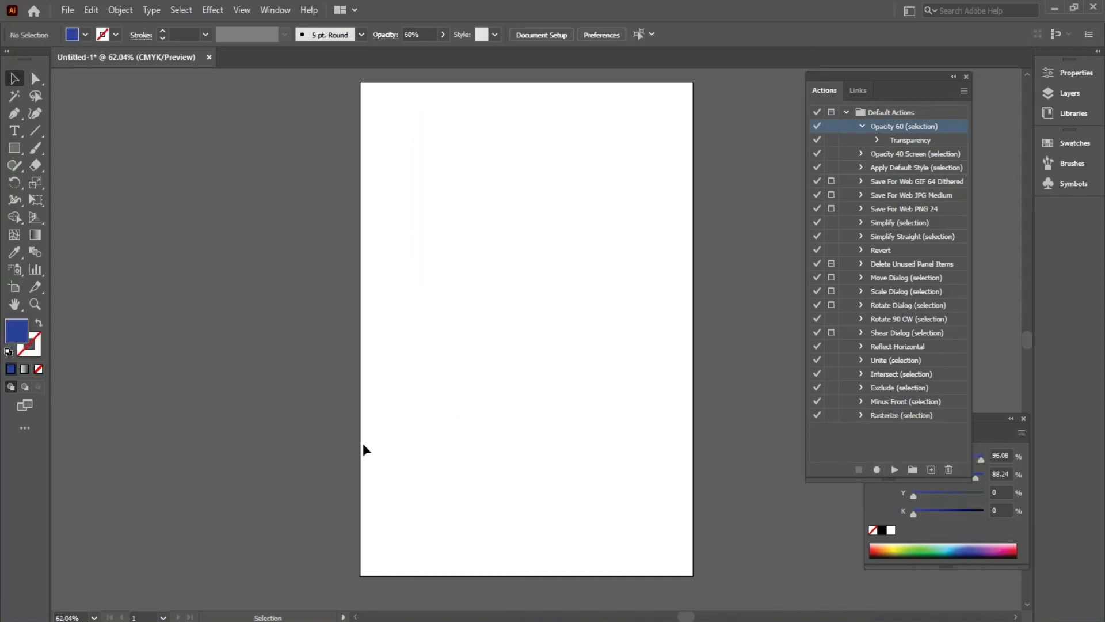
pyautogui.click(861, 127)
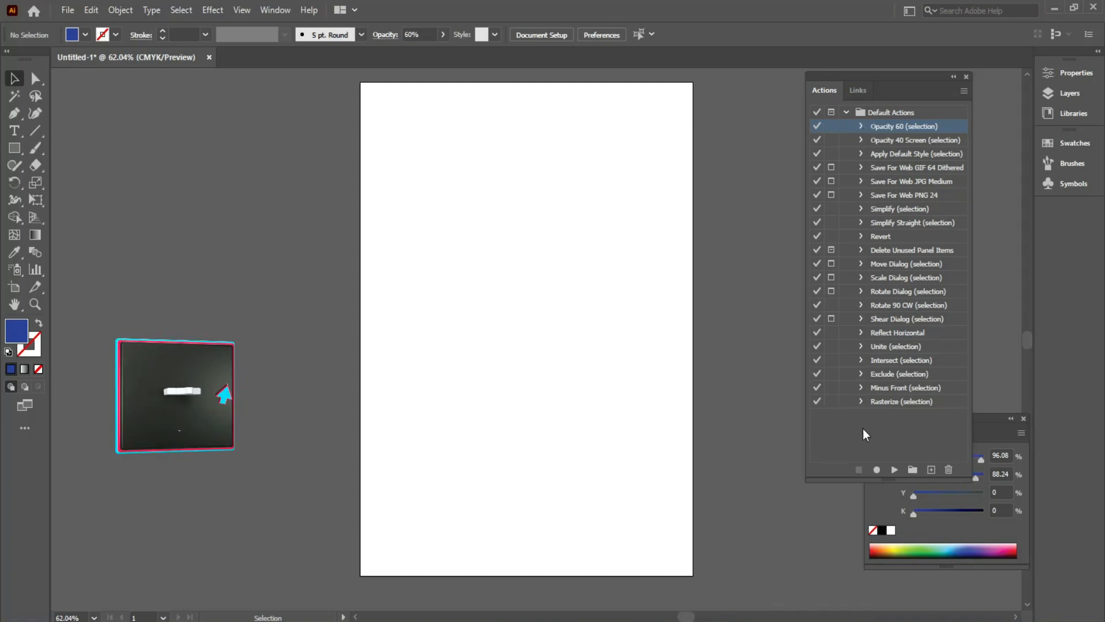
pyautogui.click(846, 112)
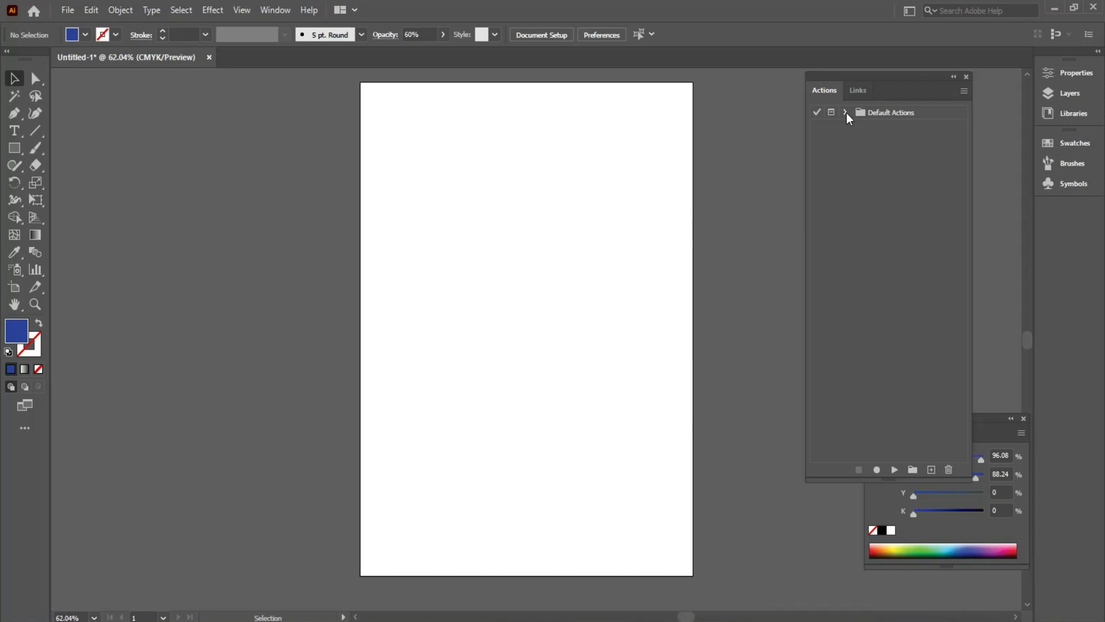
# - Create a new action set named with the person's first name
pyautogui.click(914, 470)
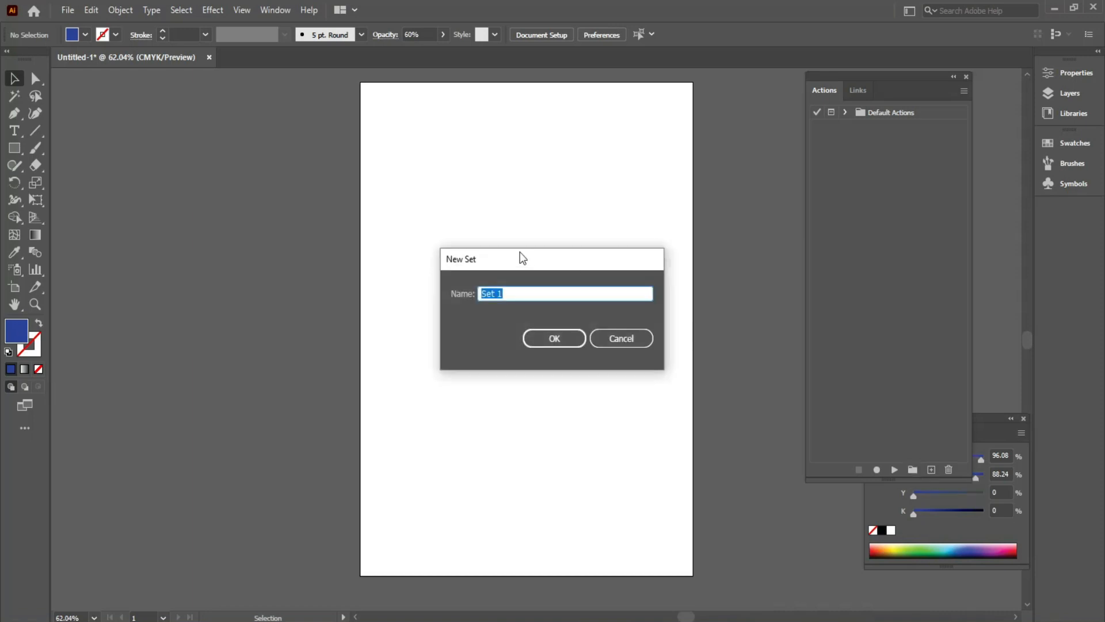
pyautogui.moveTo(520, 252); pyautogui.dragTo(513, 178)
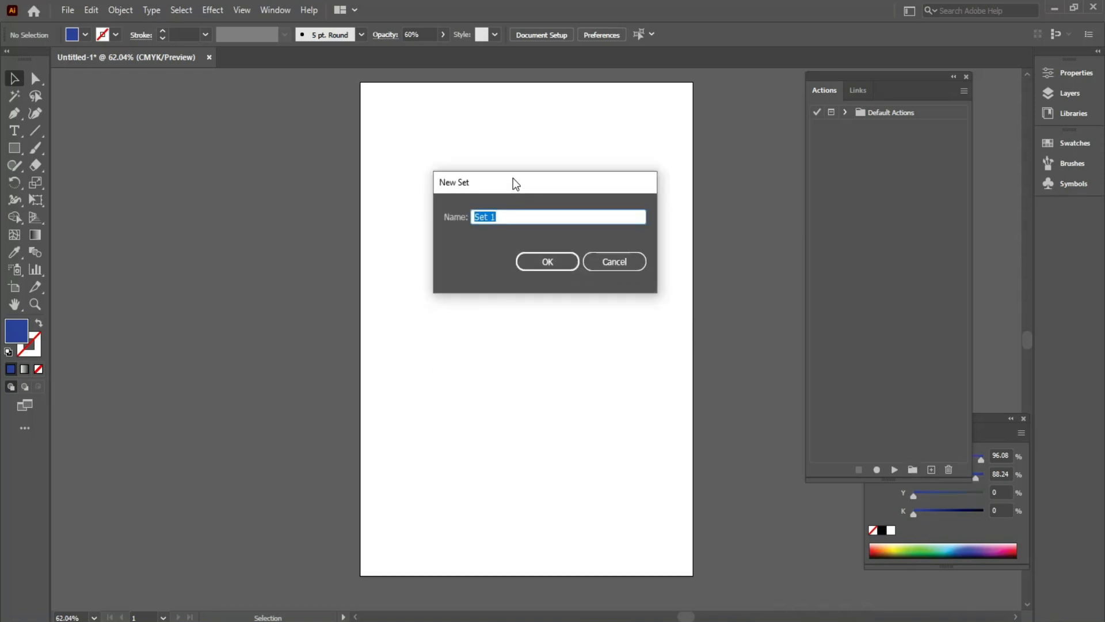
pyautogui.write('irfan')
pyautogui.click(541, 265)
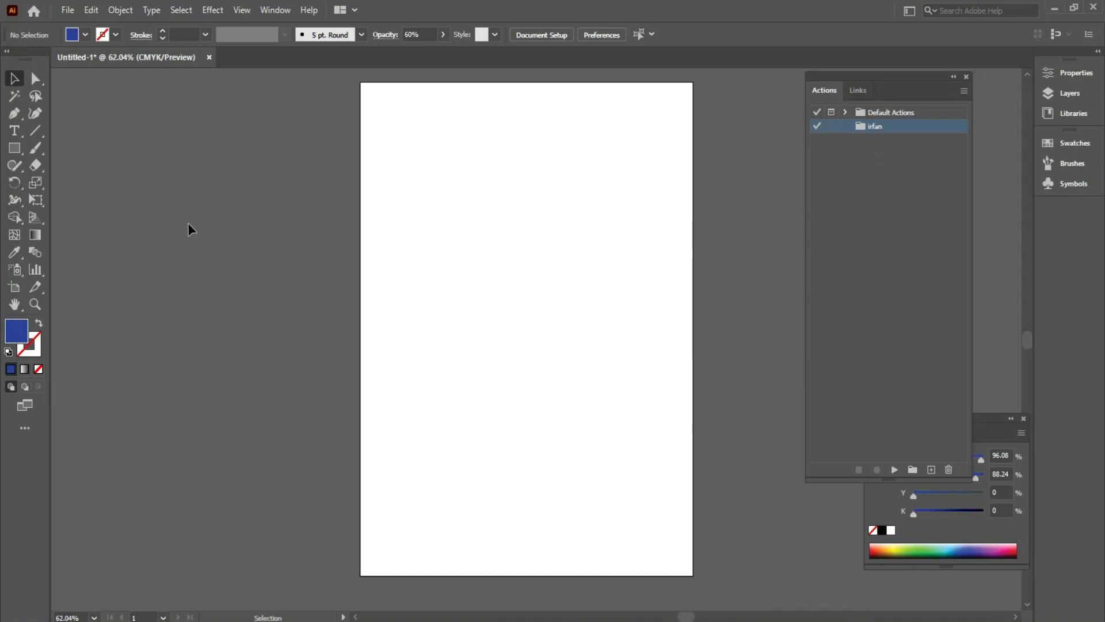
# - Draw a small blue star in the lower-left part of the artboard with the Star tool and select it
pyautogui.click(21, 156)
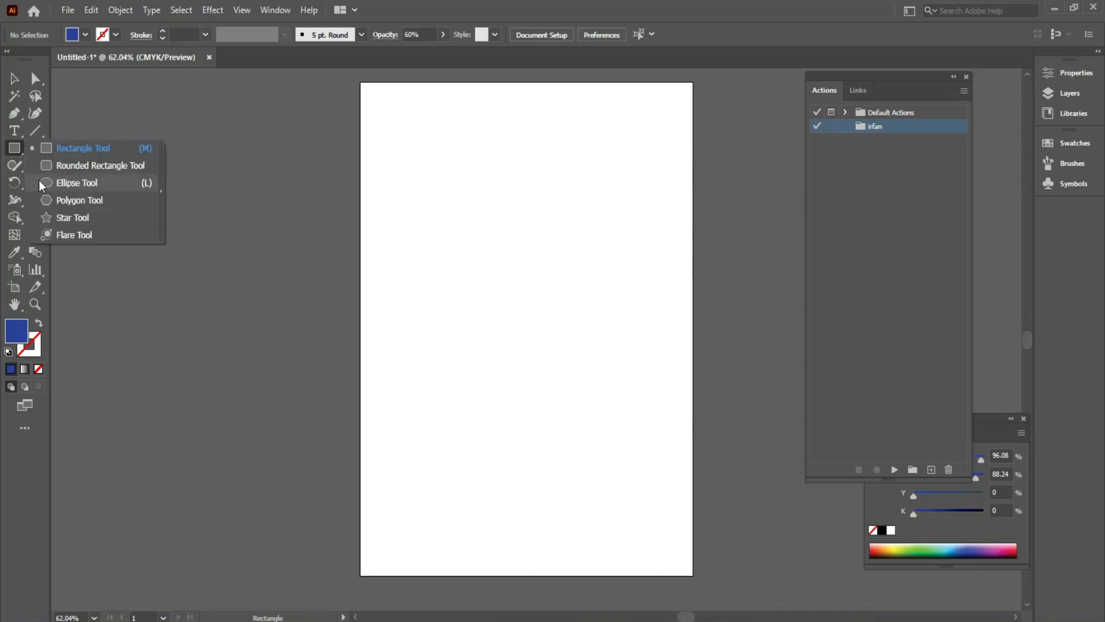
pyautogui.click(46, 217)
pyautogui.moveTo(417, 425); pyautogui.dragTo(428, 436)
pyautogui.click(15, 78)
pyautogui.click(343, 391)
pyautogui.moveTo(393, 279); pyautogui.dragTo(349, 328)
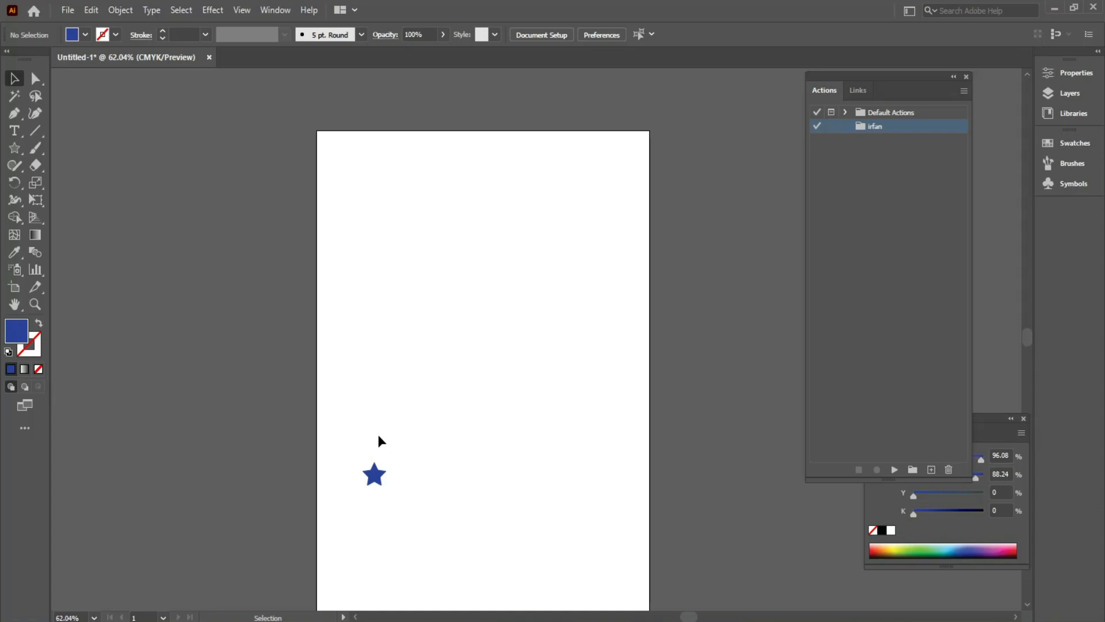
pyautogui.click(374, 474)
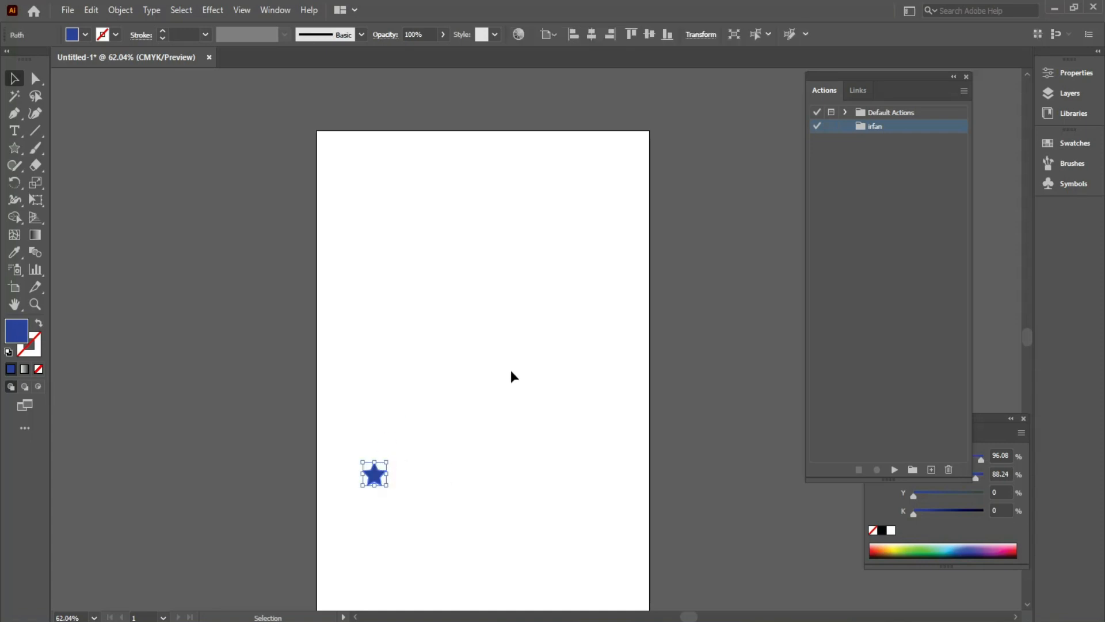
# - Set up a new action named duplicates in the custom set and assign it the function key F2
pyautogui.click(930, 469)
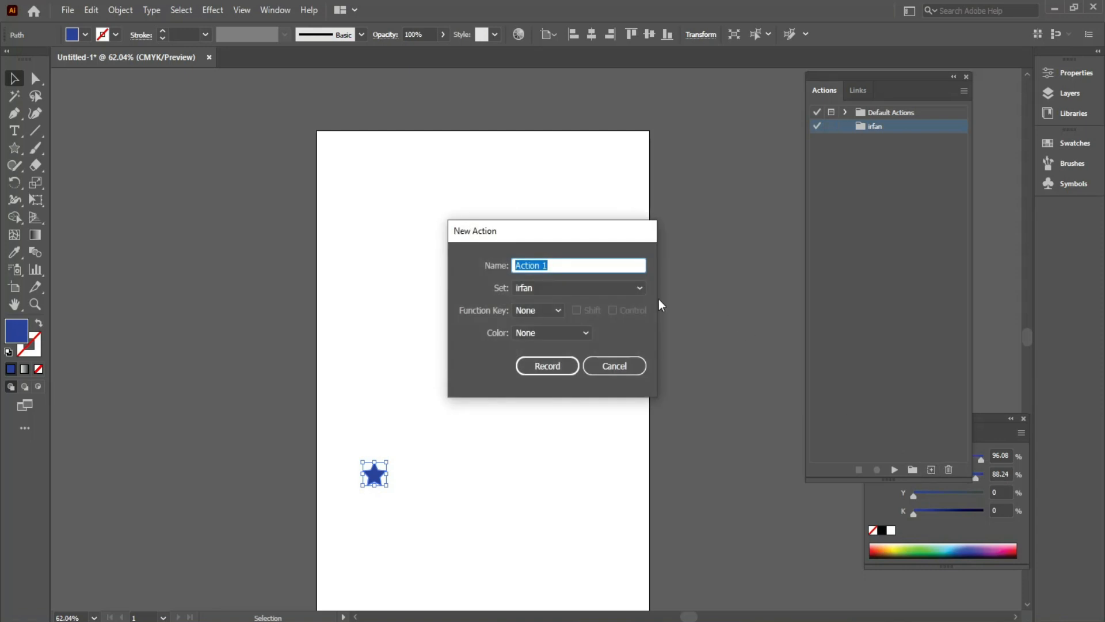
pyautogui.write('duplicates')
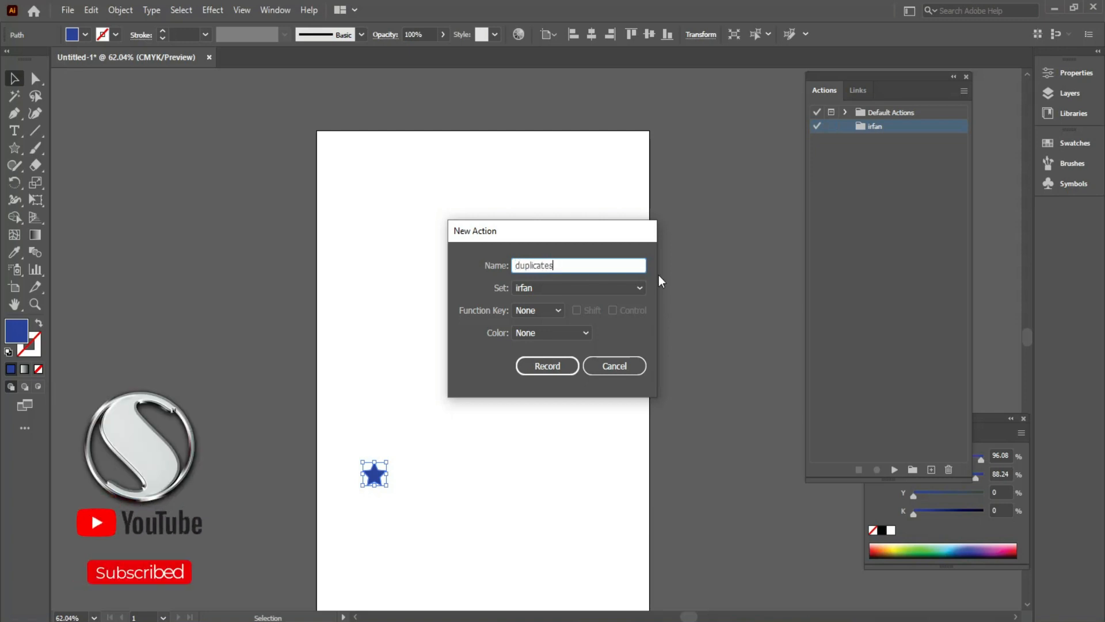
pyautogui.click(562, 291)
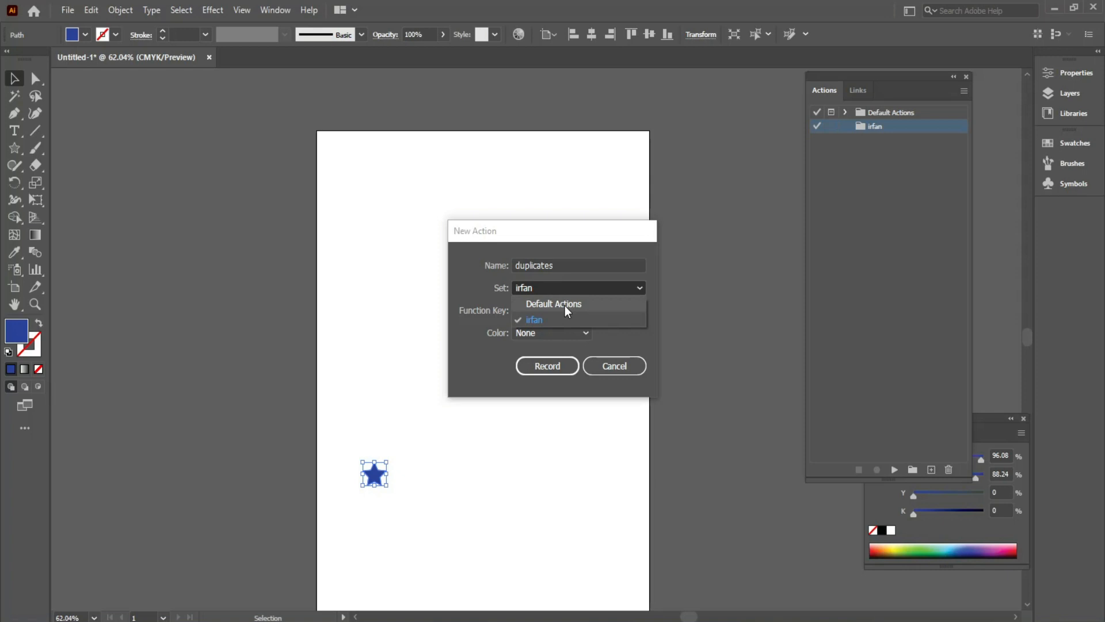
pyautogui.click(535, 320)
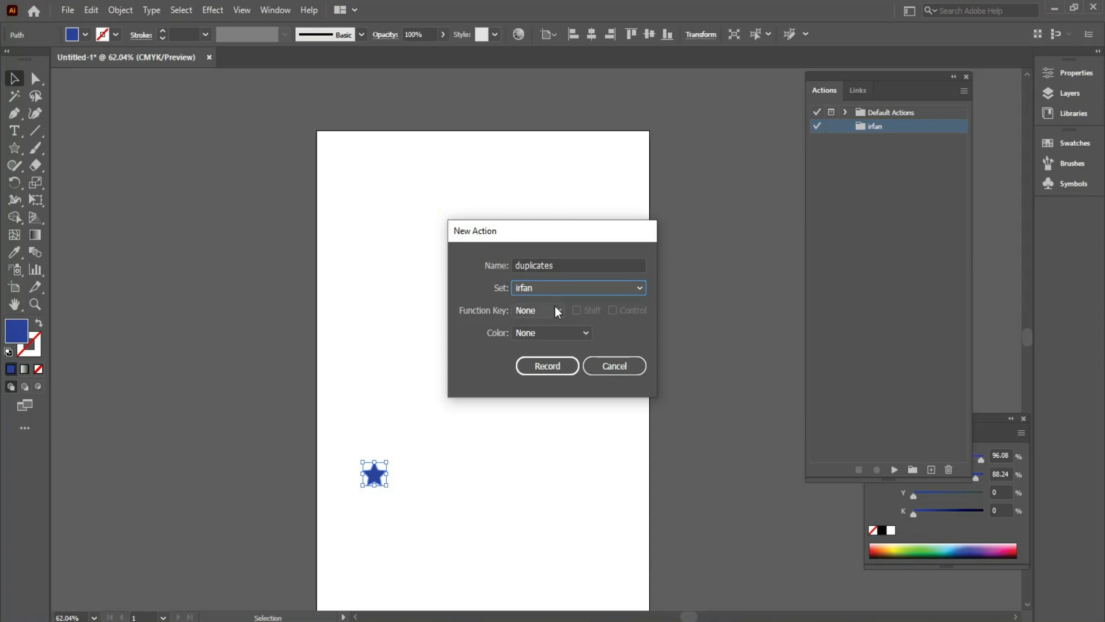
pyautogui.click(555, 306)
pyautogui.click(564, 344)
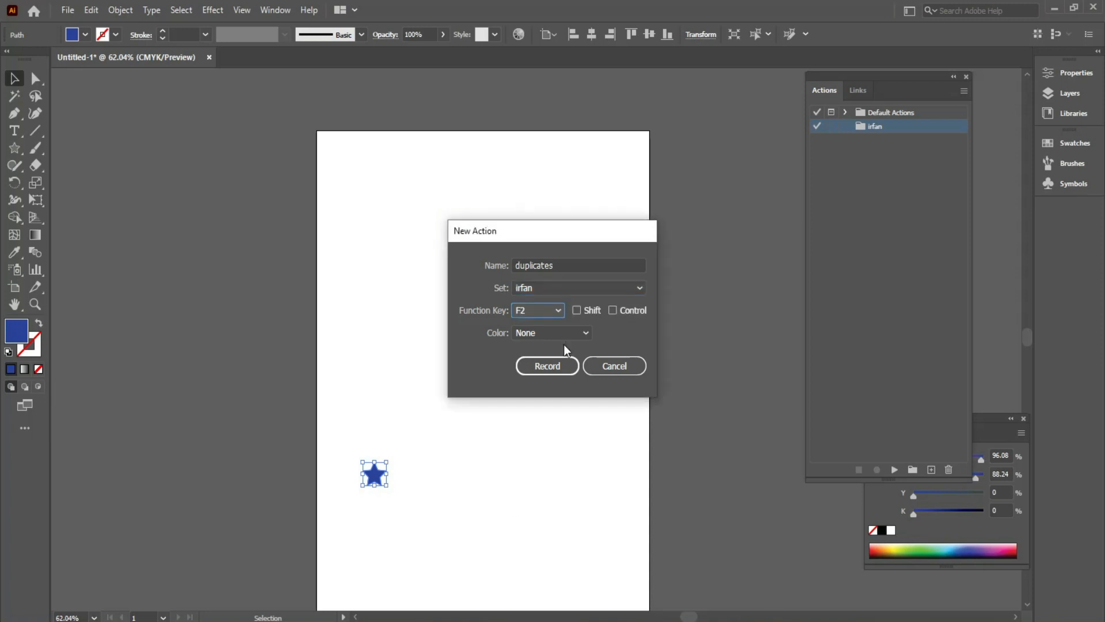
pyautogui.click(556, 312)
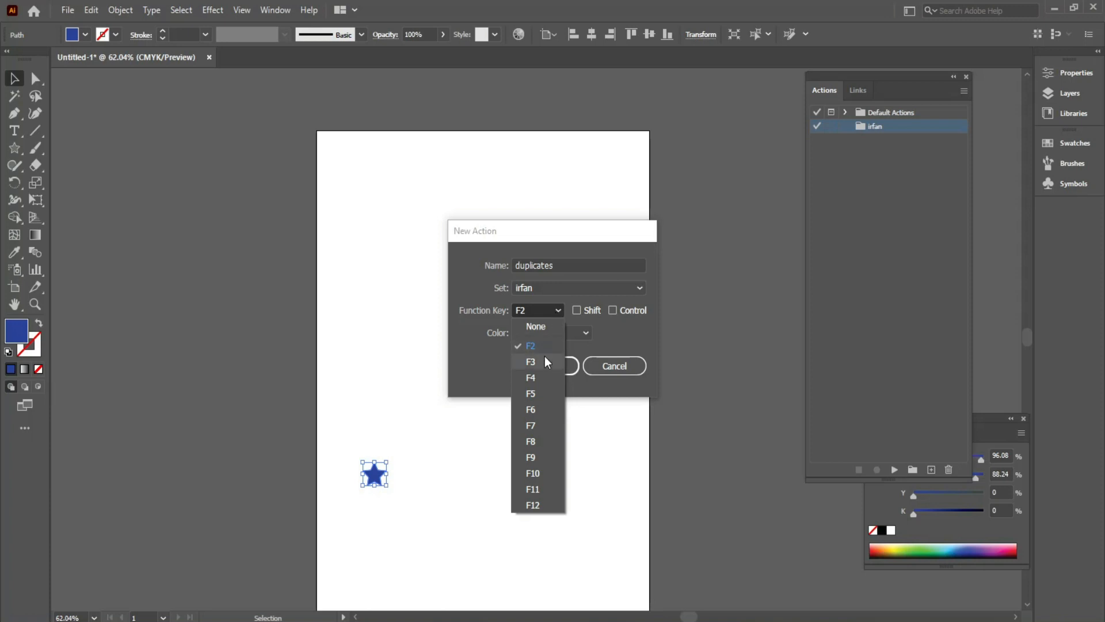
pyautogui.click(570, 320)
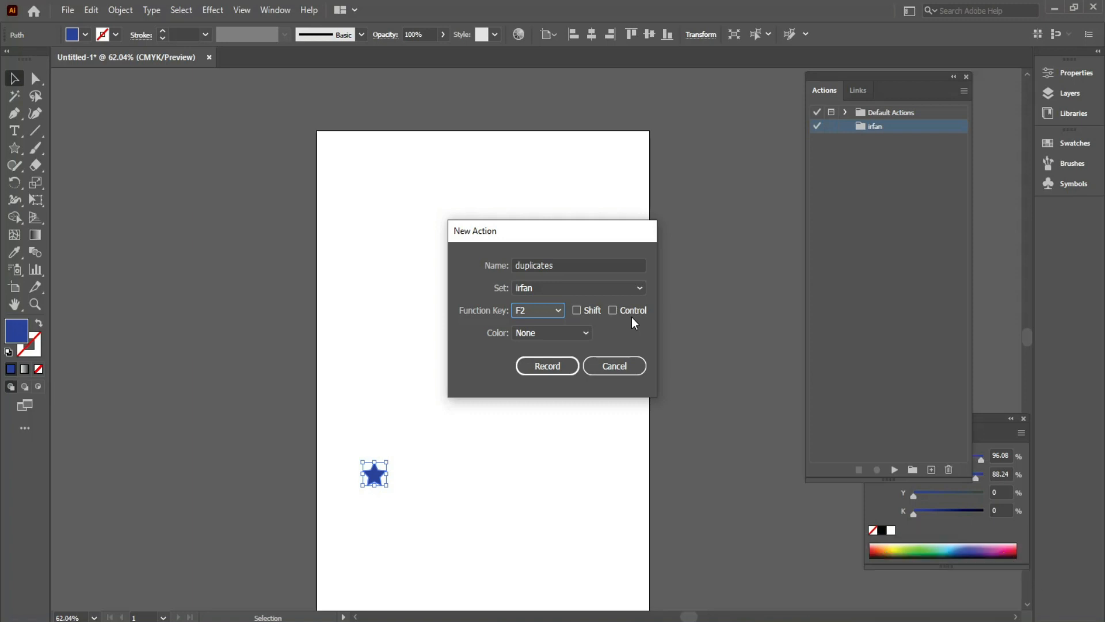
# - Add the Shift modifier to the duplicates action's shortcut, set its color to Blue and start recording
pyautogui.click(590, 312)
pyautogui.click(613, 311)
pyautogui.click(586, 333)
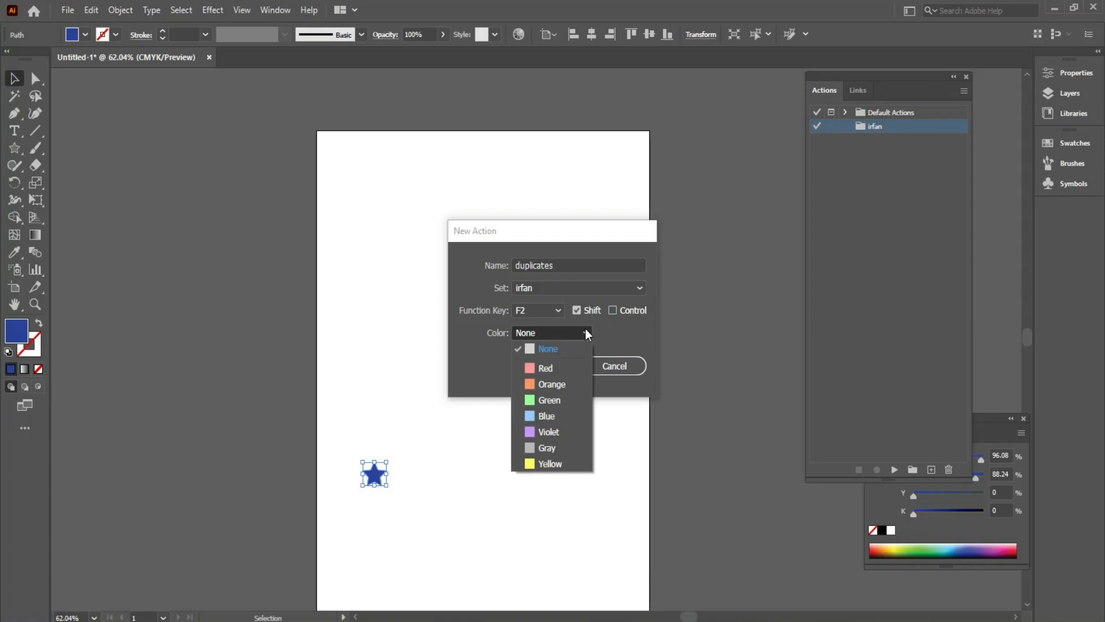
pyautogui.click(537, 415)
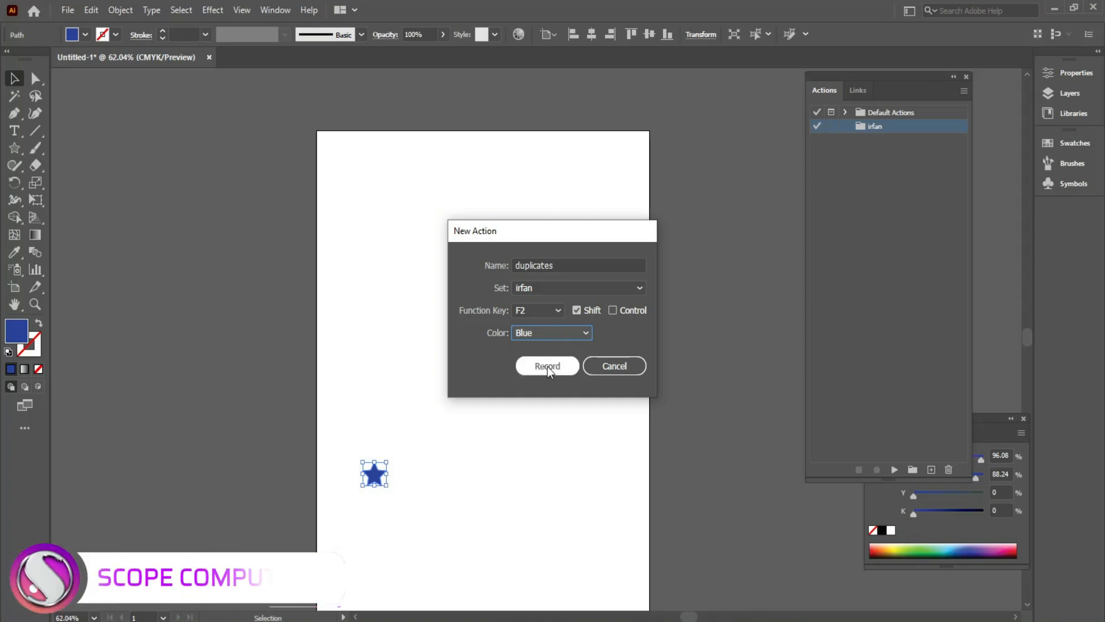
pyautogui.click(548, 366)
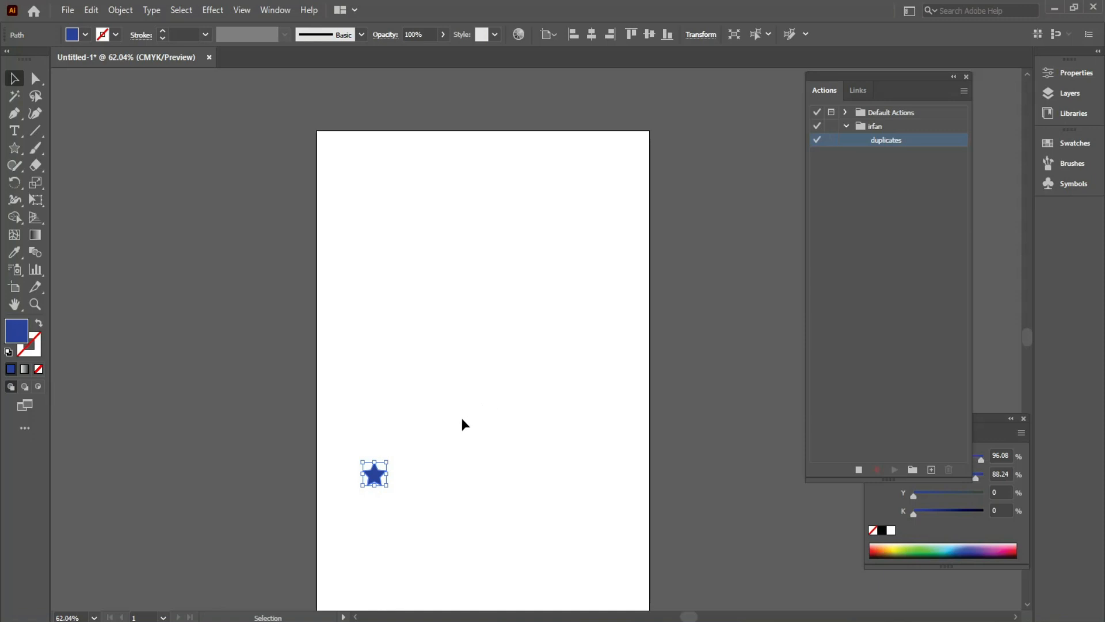
# - Start a Transform Each on the star and set its horizontal and vertical scale to 150%
pyautogui.rightClick(373, 471)
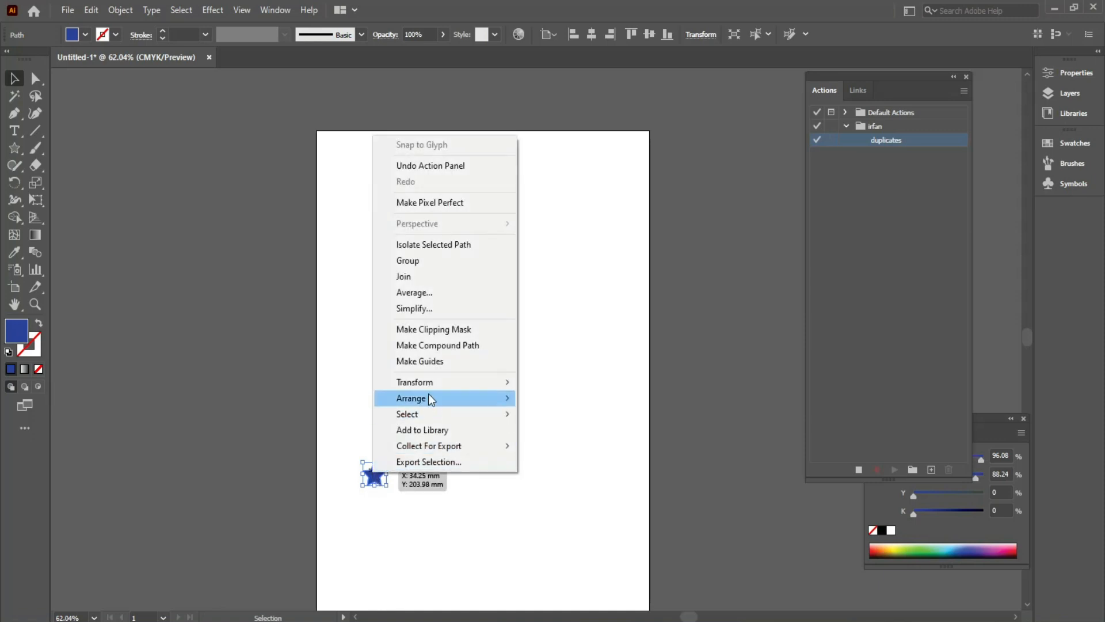
pyautogui.moveTo(432, 384)
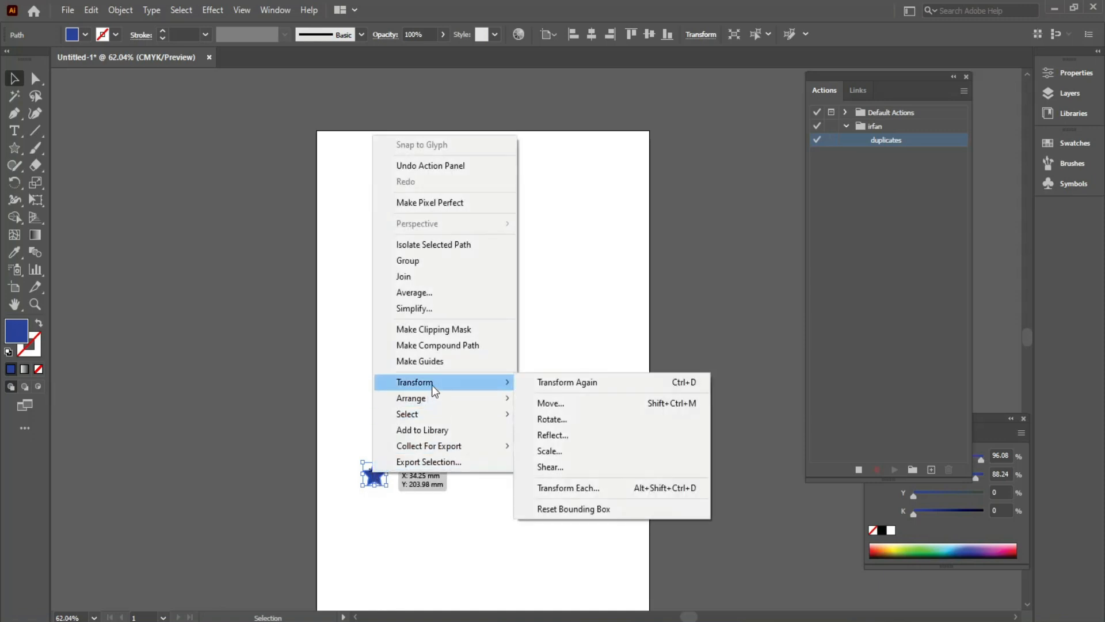
pyautogui.click(587, 493)
pyautogui.moveTo(417, 88); pyautogui.dragTo(780, 76)
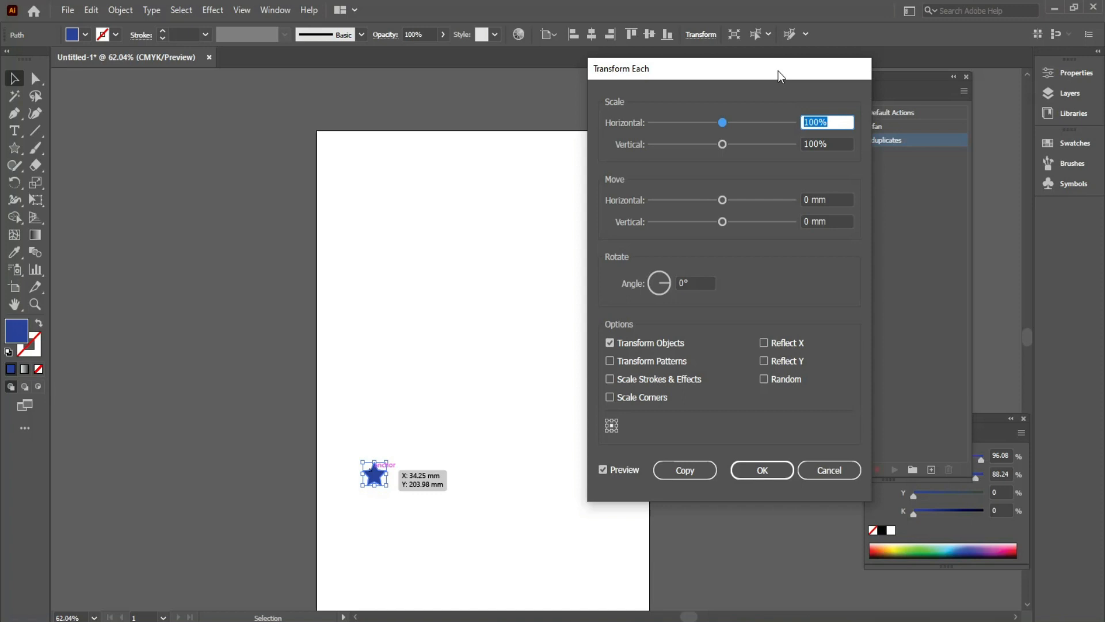
pyautogui.write('150')
pyautogui.press('Tab')
pyautogui.write('150')
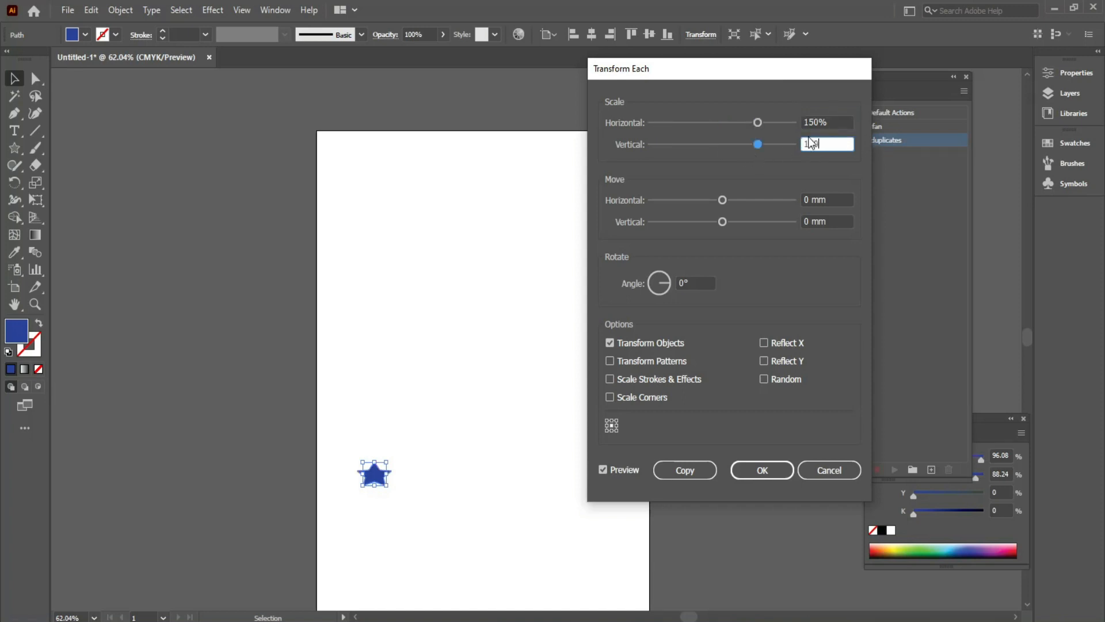
pyautogui.click(812, 123)
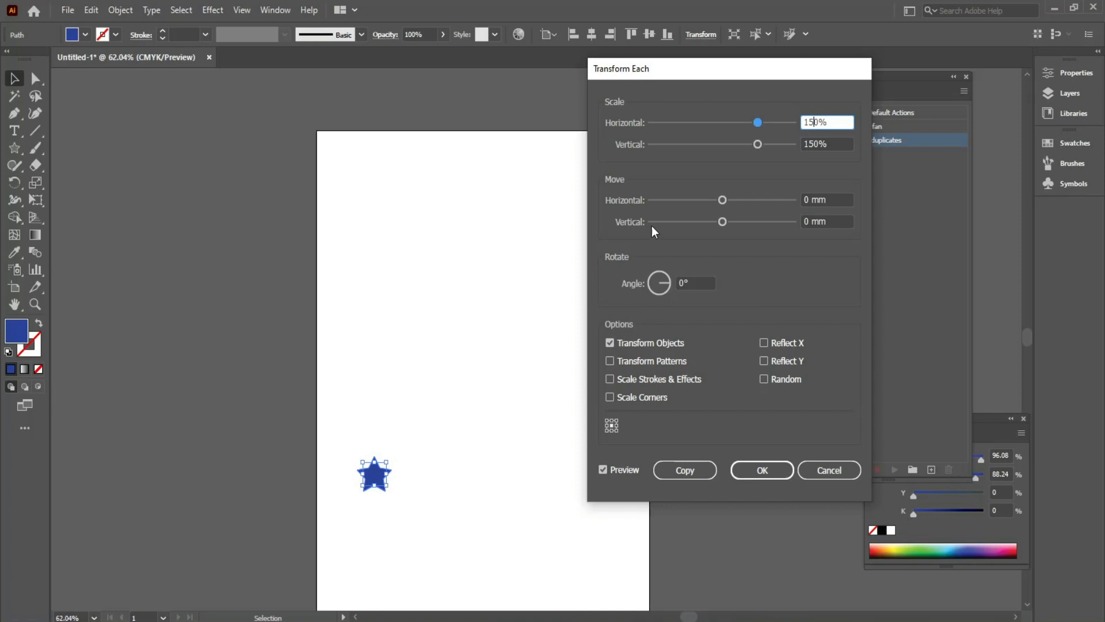
# - Try moving the star 5 mm horizontally, and with horizontal at 0 mm try vertical moves of 5 mm and -10 mm
pyautogui.press('Tab')
pyautogui.press('Tab')
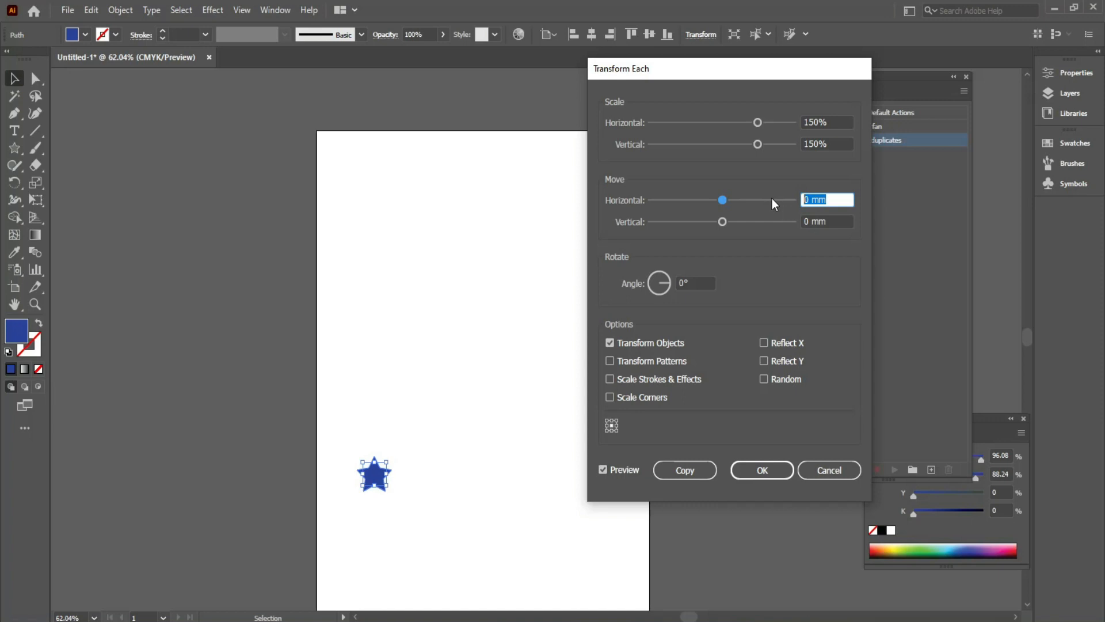
pyautogui.write('5')
pyautogui.click(809, 221)
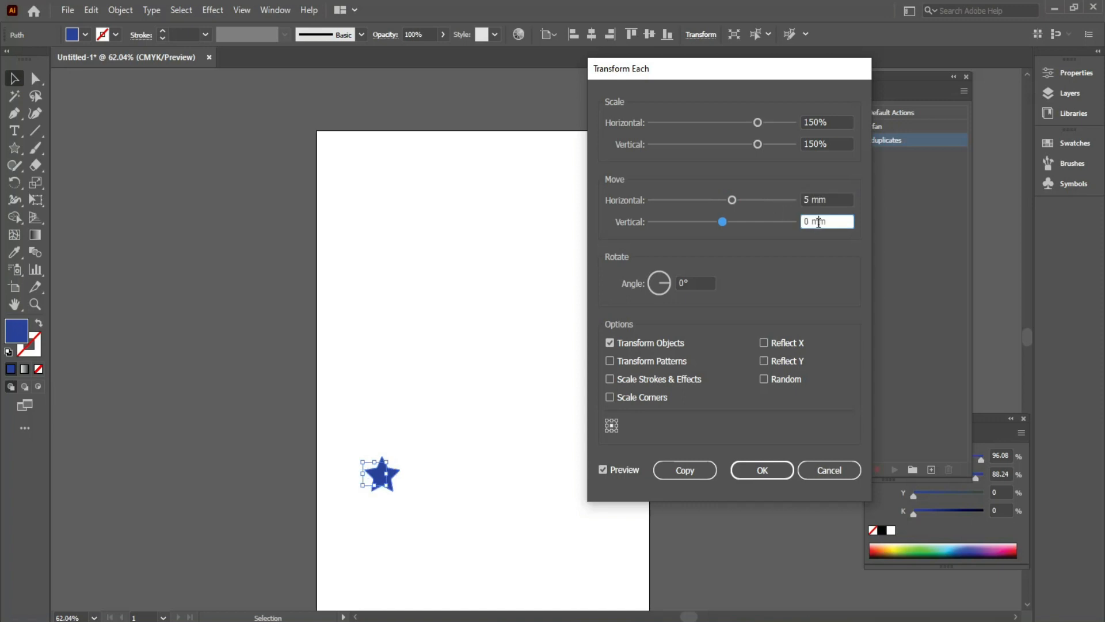
pyautogui.moveTo(827, 200); pyautogui.dragTo(801, 221)
pyautogui.write('0')
pyautogui.write('5')
pyautogui.click(818, 200)
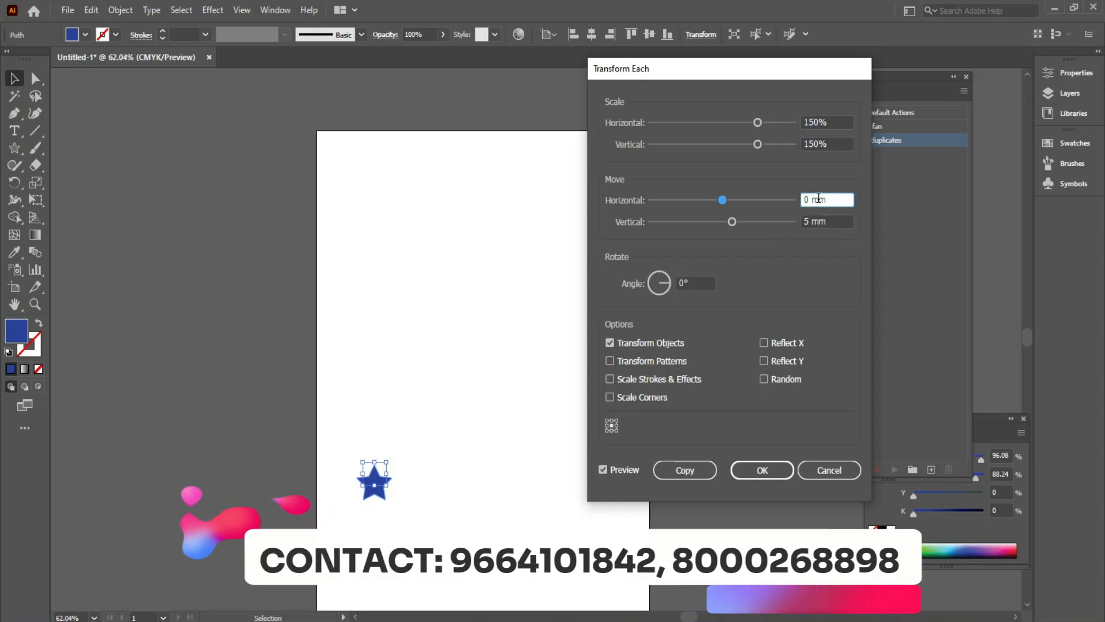
pyautogui.moveTo(829, 221); pyautogui.dragTo(803, 221)
pyautogui.write('-10')
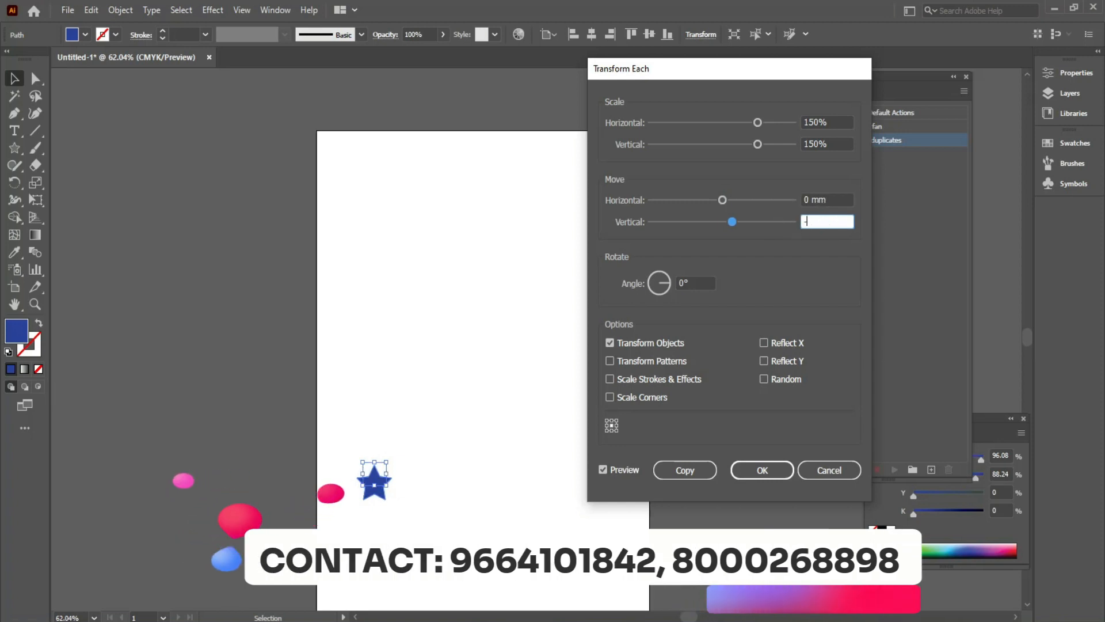
pyautogui.click(814, 199)
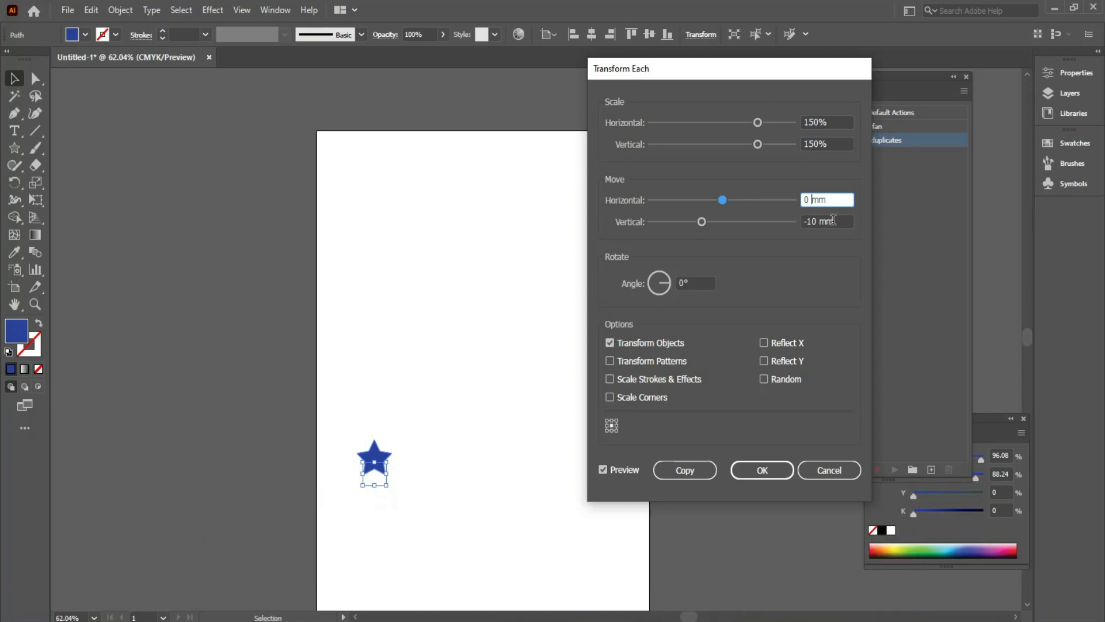
# - Set the vertical move to -20 mm and apply the transformation to a copy of the star
pyautogui.moveTo(831, 221); pyautogui.dragTo(798, 221)
pyautogui.write('-20')
pyautogui.click(820, 199)
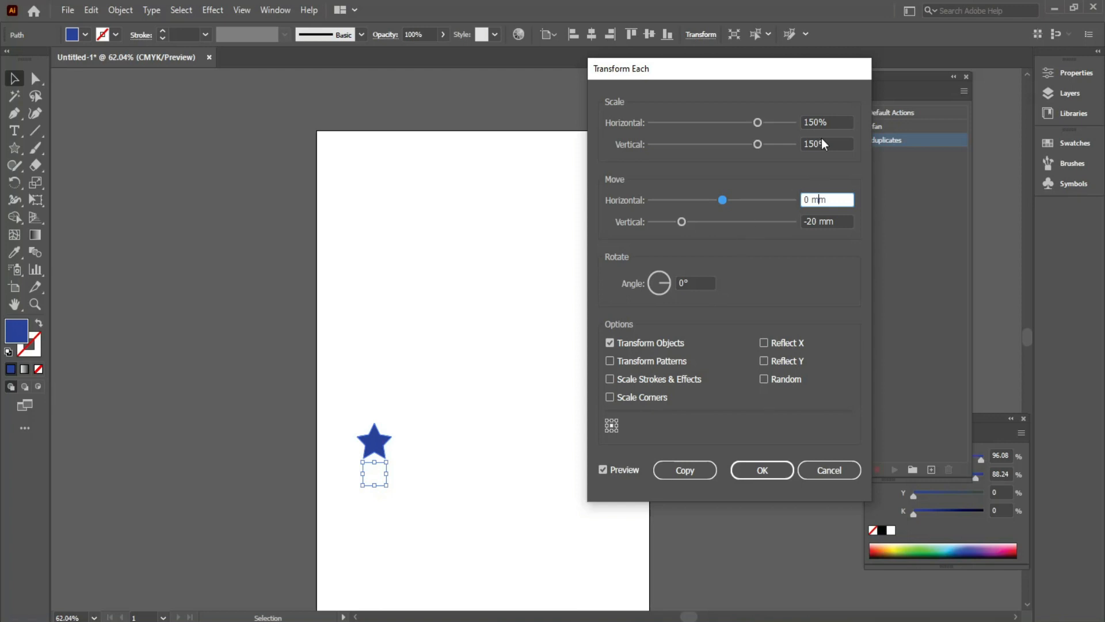
pyautogui.click(680, 469)
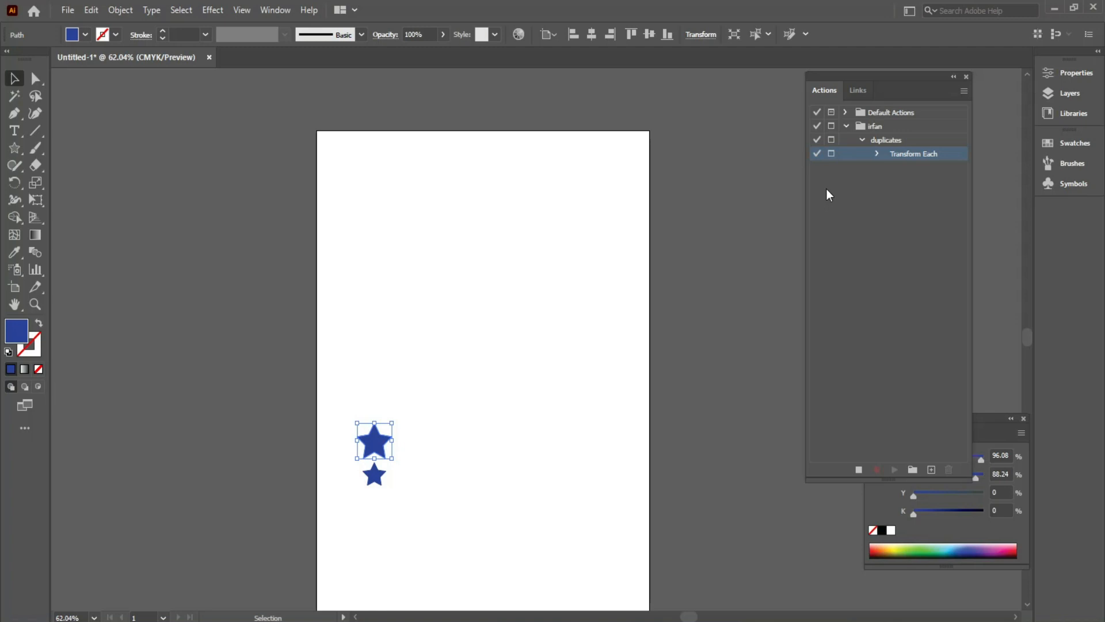
# - Repeat the transformation twice to add two more, progressively larger star copies
pyautogui.hotkey('ctrl', 'd')
pyautogui.hotkey('ctrl', 'd')
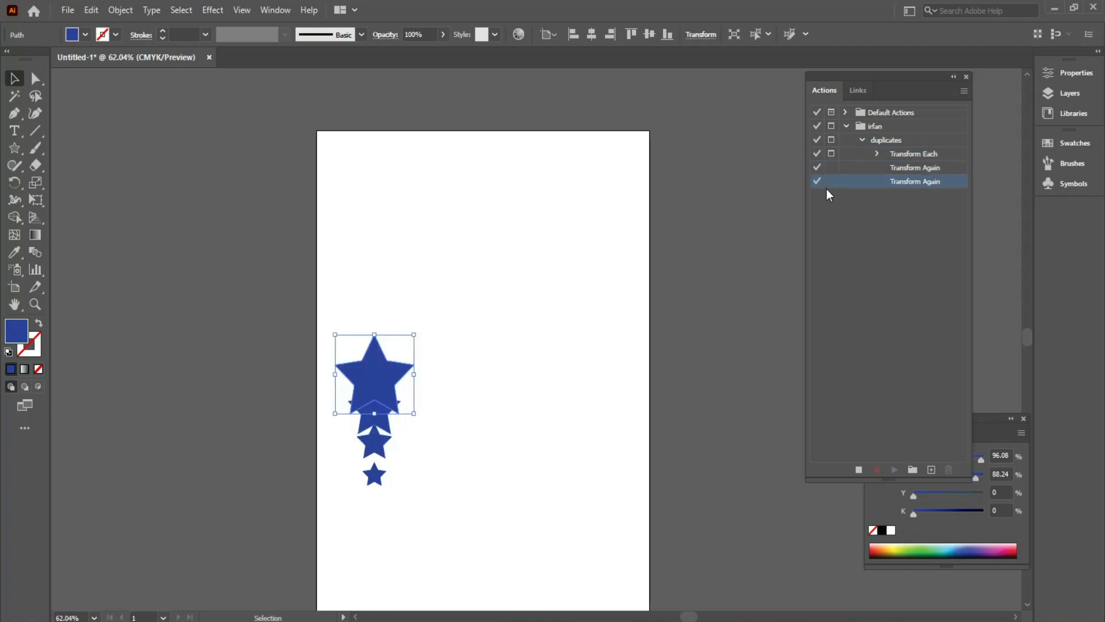
# - Record two more Transform Again repeats of the star, and undo the last, largest copy on the artboard
pyautogui.hotkey('ctrl', 'd')
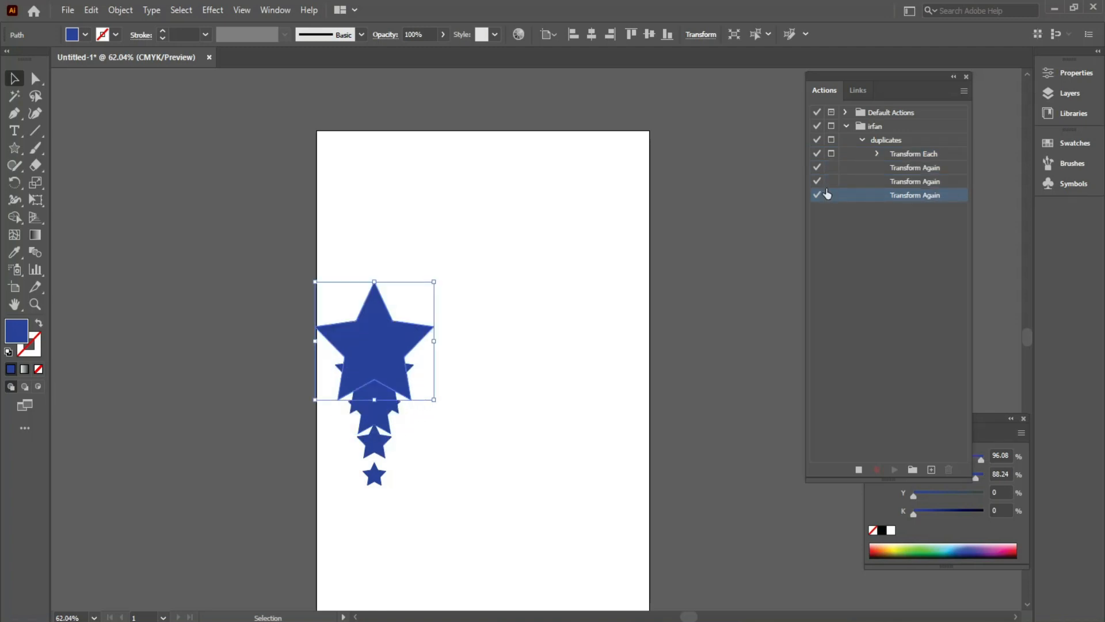
pyautogui.hotkey('ctrl', 'd')
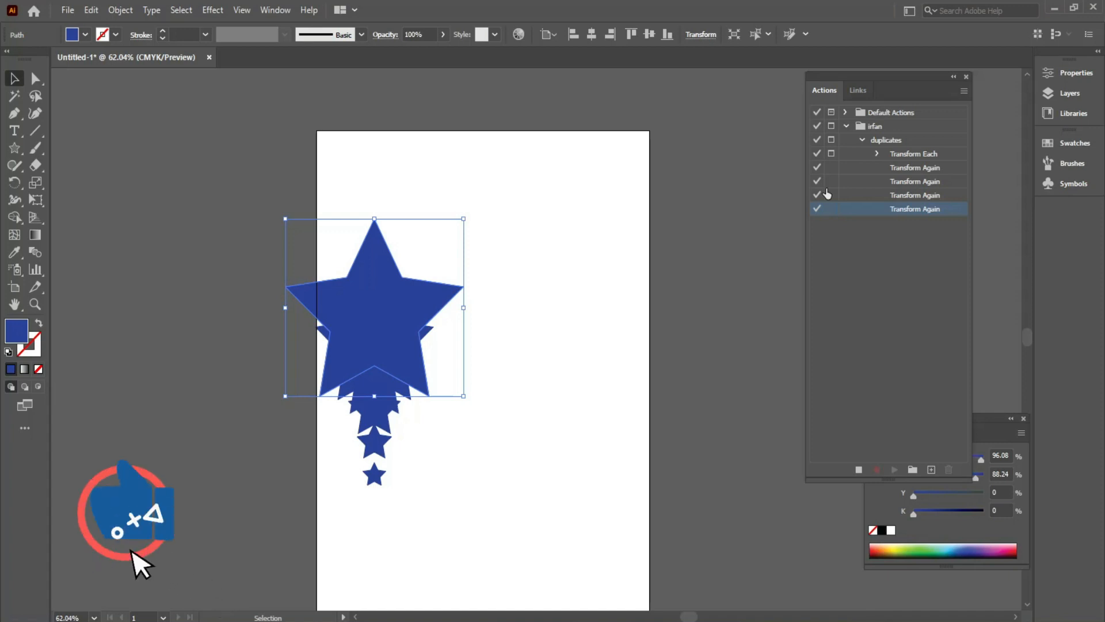
pyautogui.hotkey('ctrl', 'z')
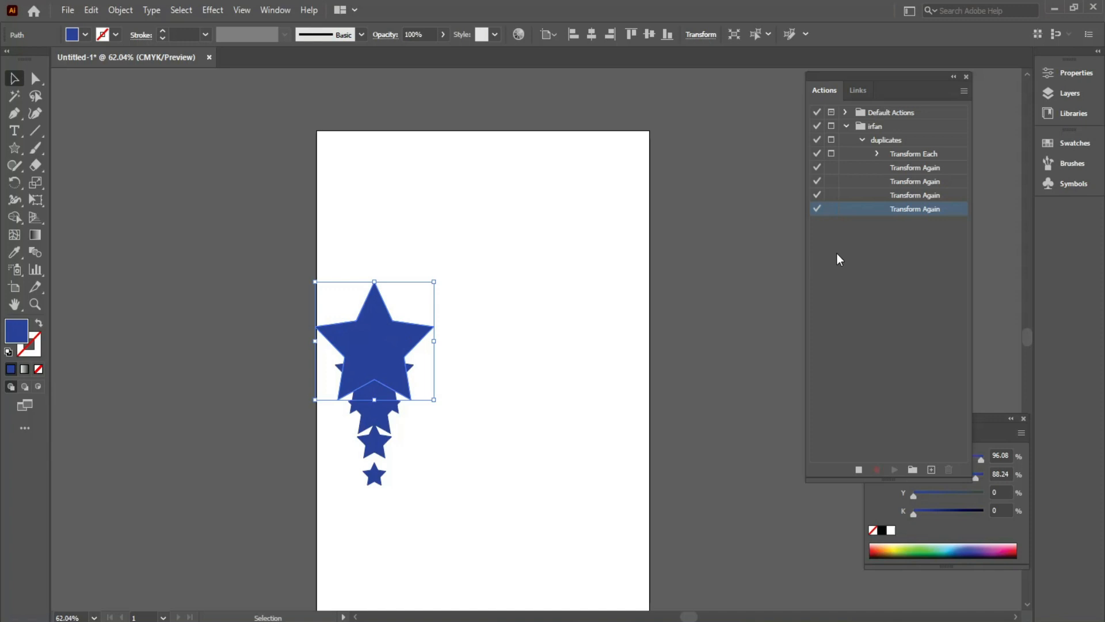
# - Stop recording the duplicates action and turn off the dialog for its Transform Each command
pyautogui.click(860, 471)
pyautogui.click(832, 156)
# - Delete all the stars from the artboard
pyautogui.moveTo(291, 243); pyautogui.dragTo(457, 510)
pyautogui.press('Delete')
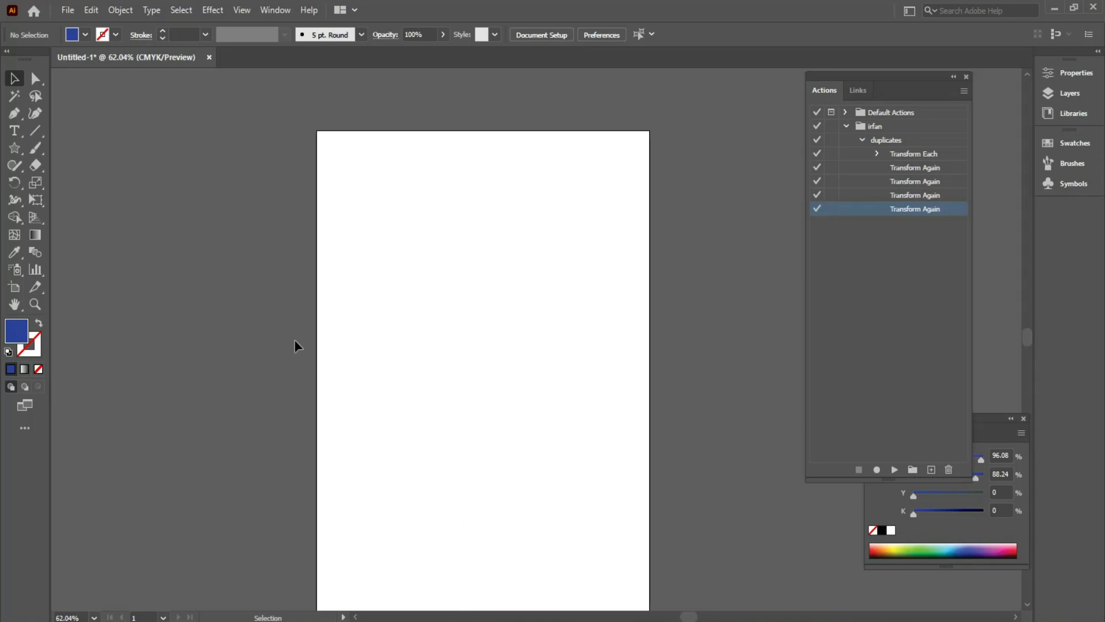
# - Display the actions in Button Mode and switch back to the regular action list
pyautogui.click(965, 90)
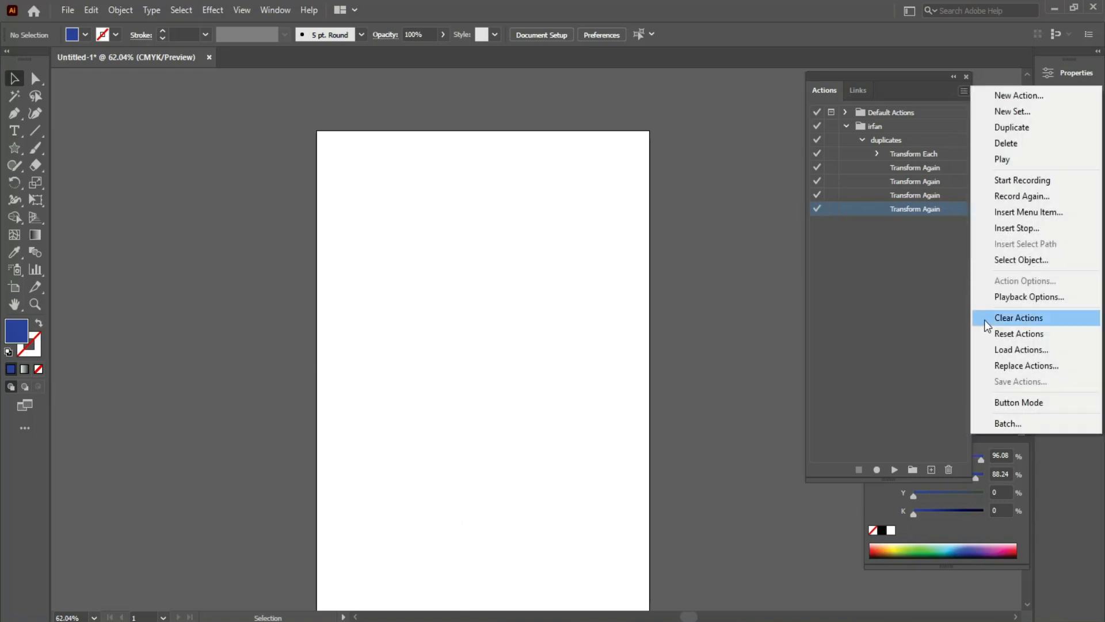
pyautogui.click(1009, 396)
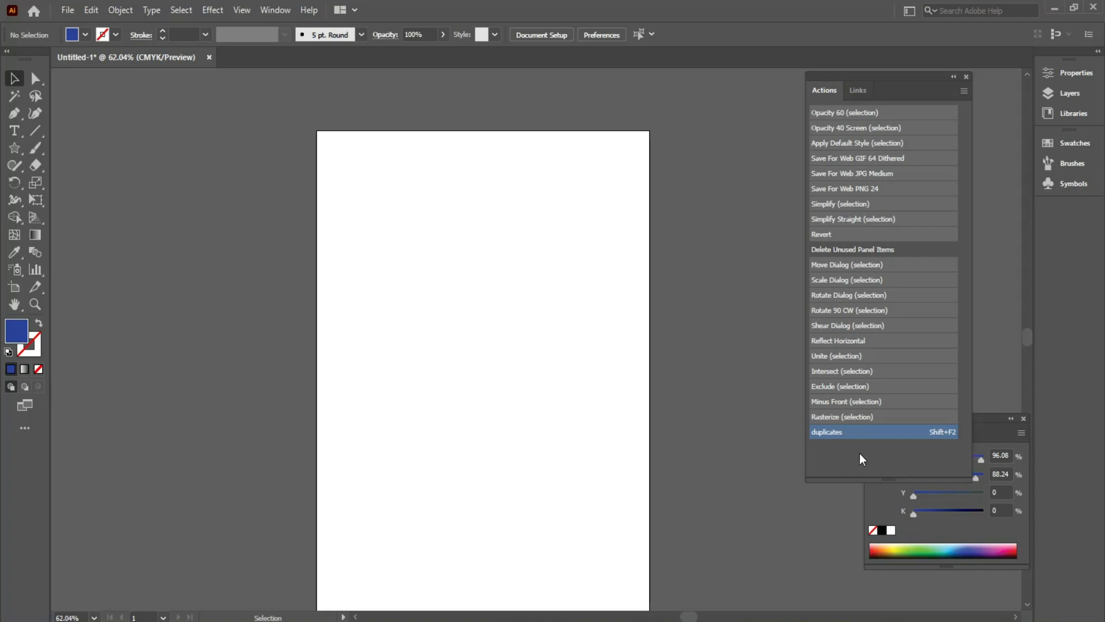
pyautogui.click(964, 91)
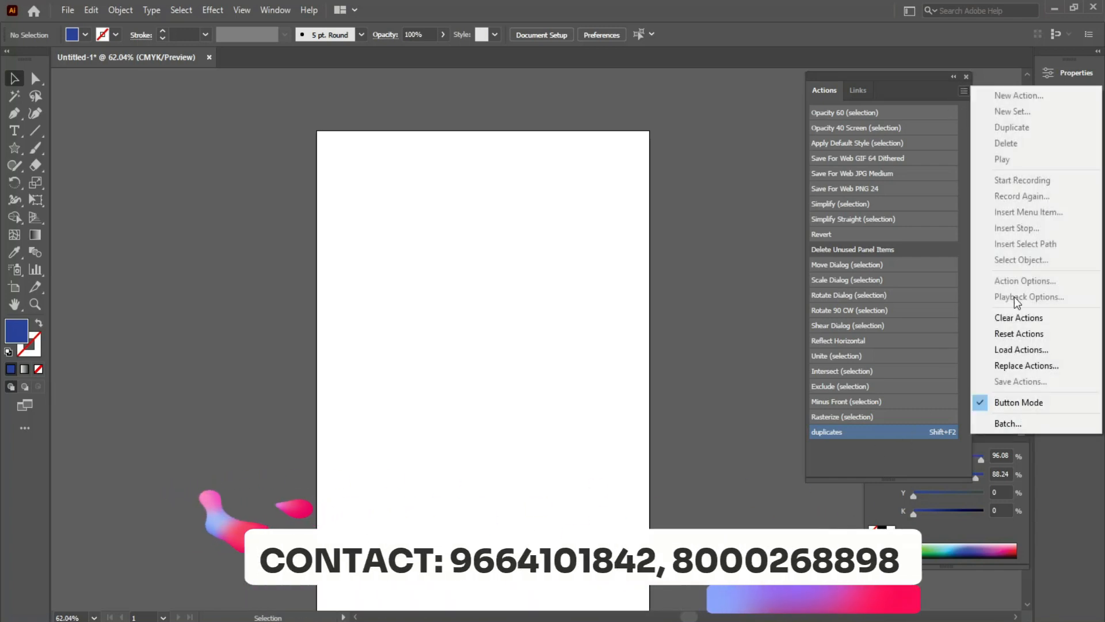
pyautogui.click(1009, 400)
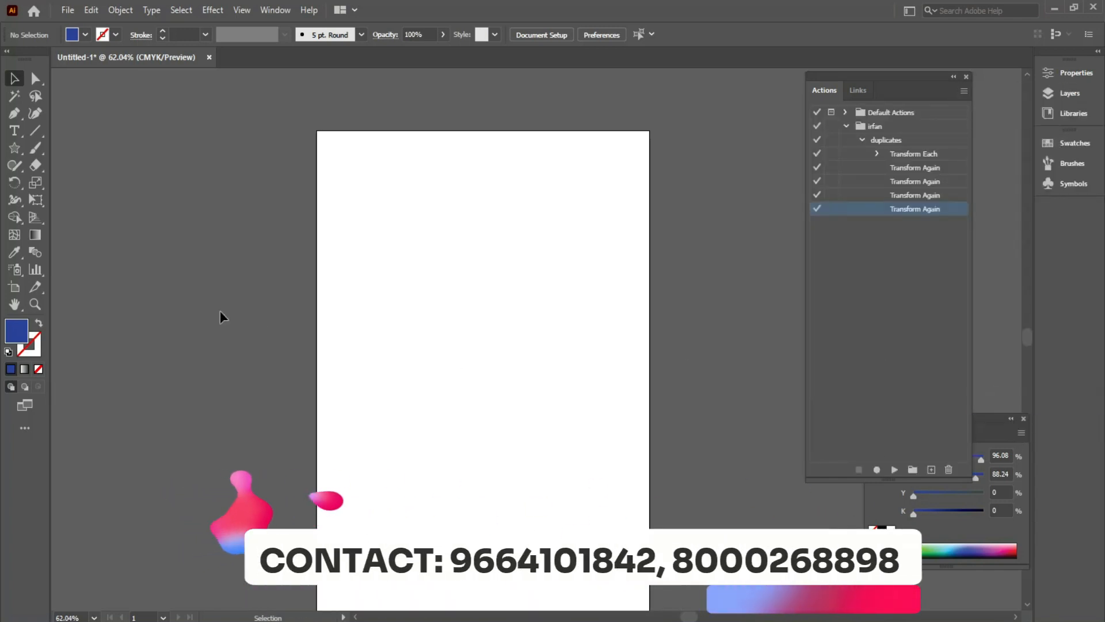
# - Draw a small hexagon below the artboard's centre and play the last Transform Again command of the duplicates action on it
pyautogui.click(14, 148)
pyautogui.click(14, 149)
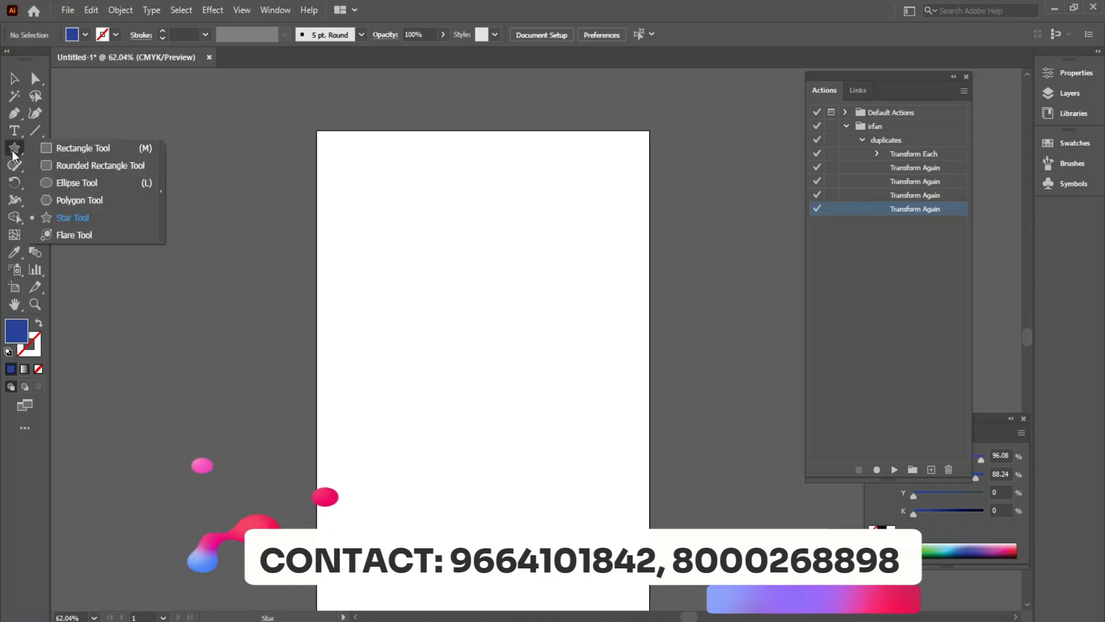
pyautogui.click(69, 200)
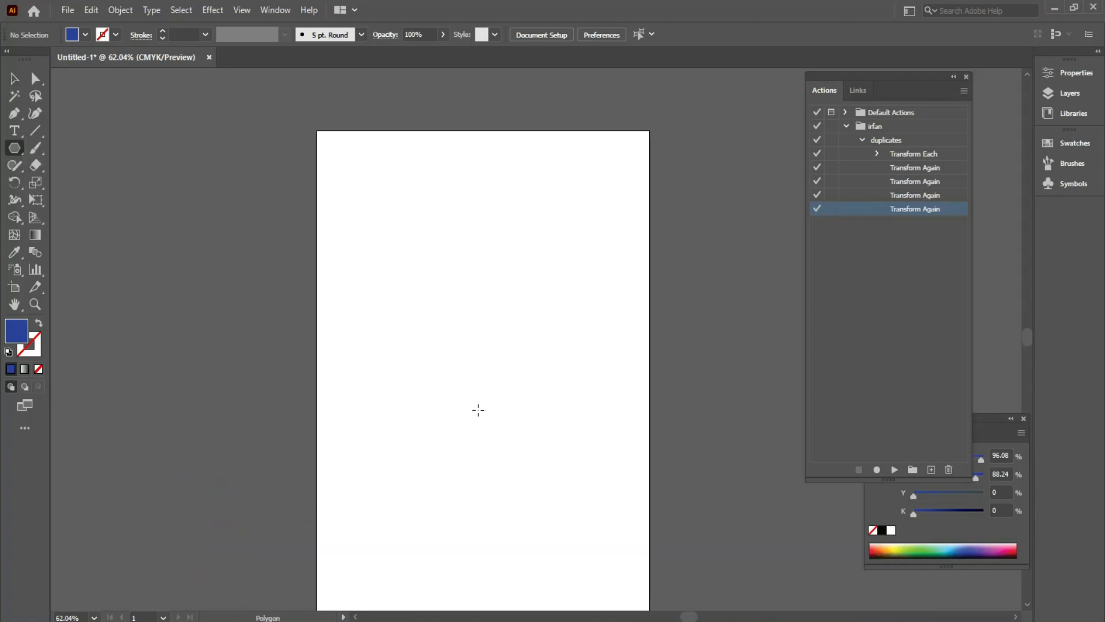
pyautogui.moveTo(478, 479); pyautogui.dragTo(479, 479)
pyautogui.click(14, 79)
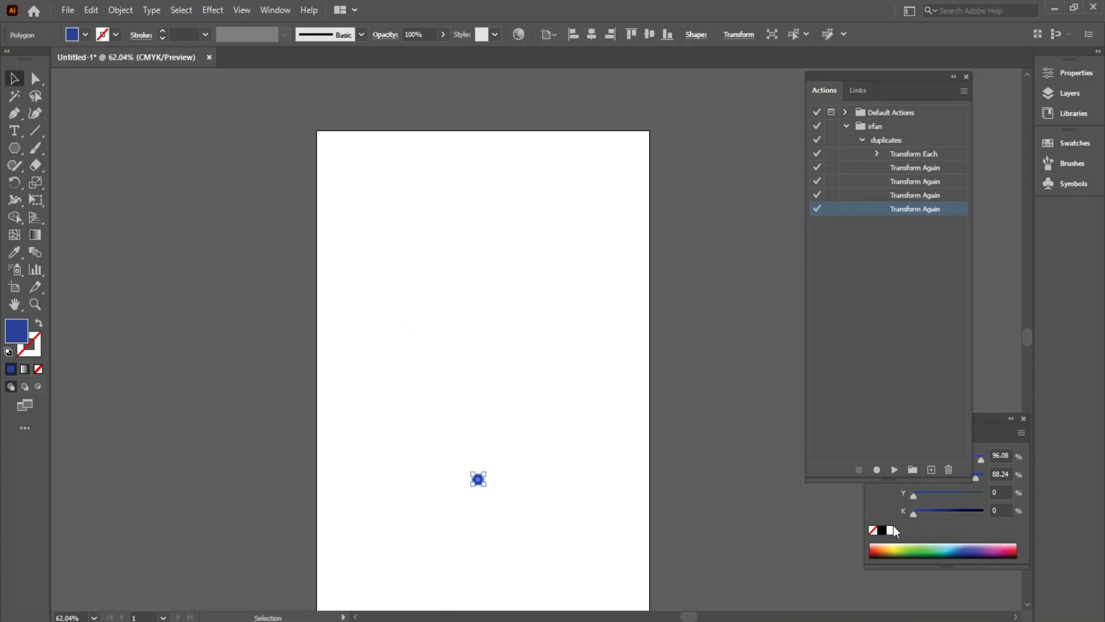
pyautogui.click(894, 470)
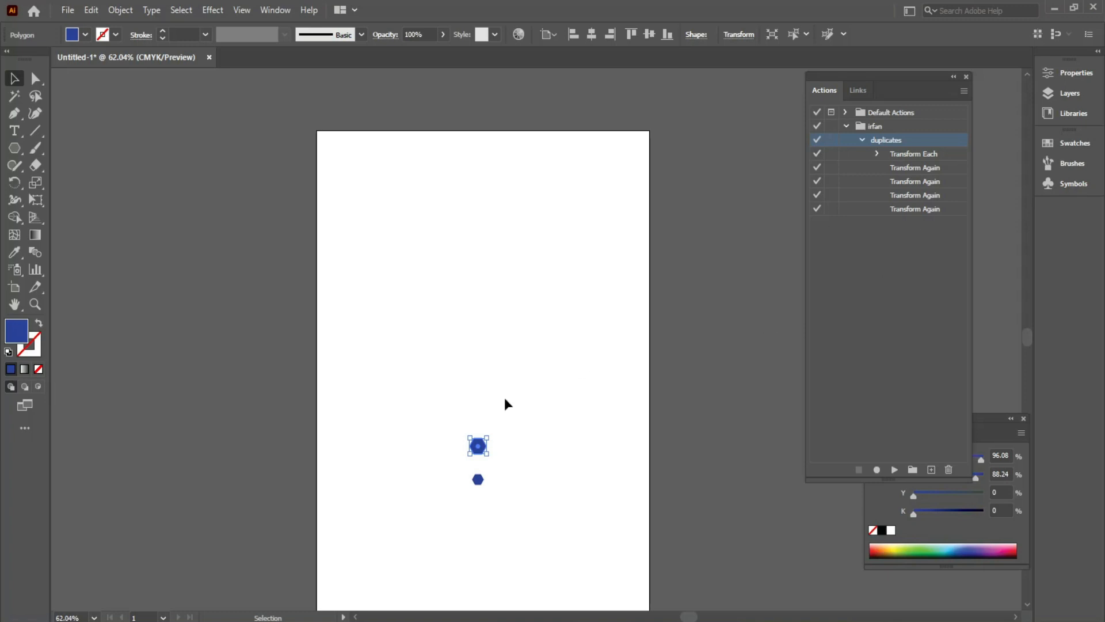
# - Play the last Transform Again command on the larger hexagon, followed by the whole duplicates action
pyautogui.click(905, 210)
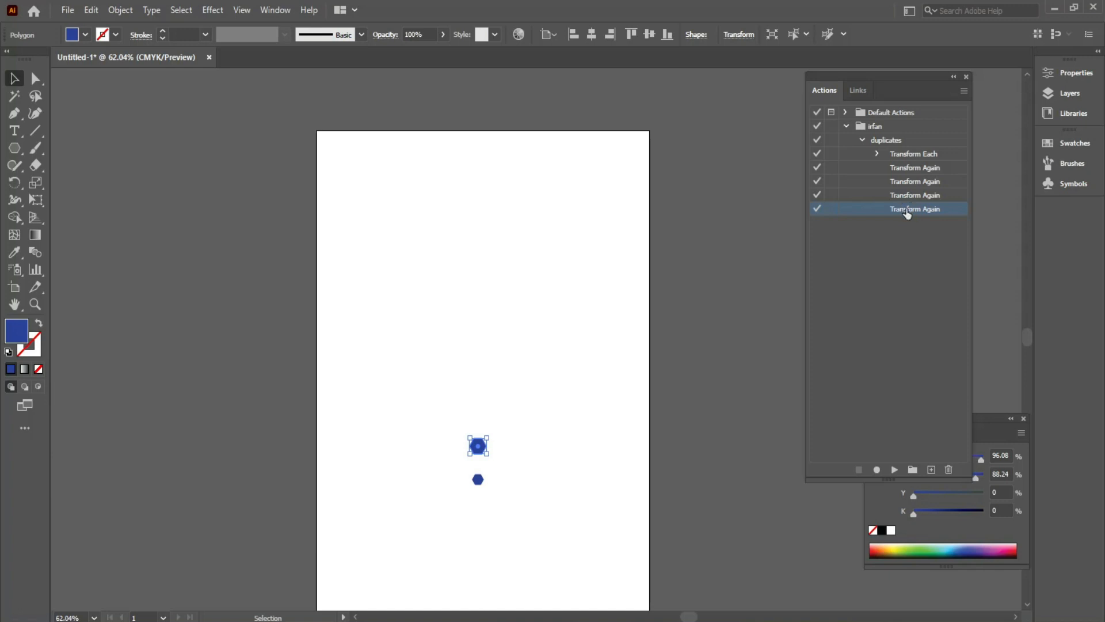
pyautogui.click(512, 444)
pyautogui.click(476, 447)
pyautogui.click(895, 469)
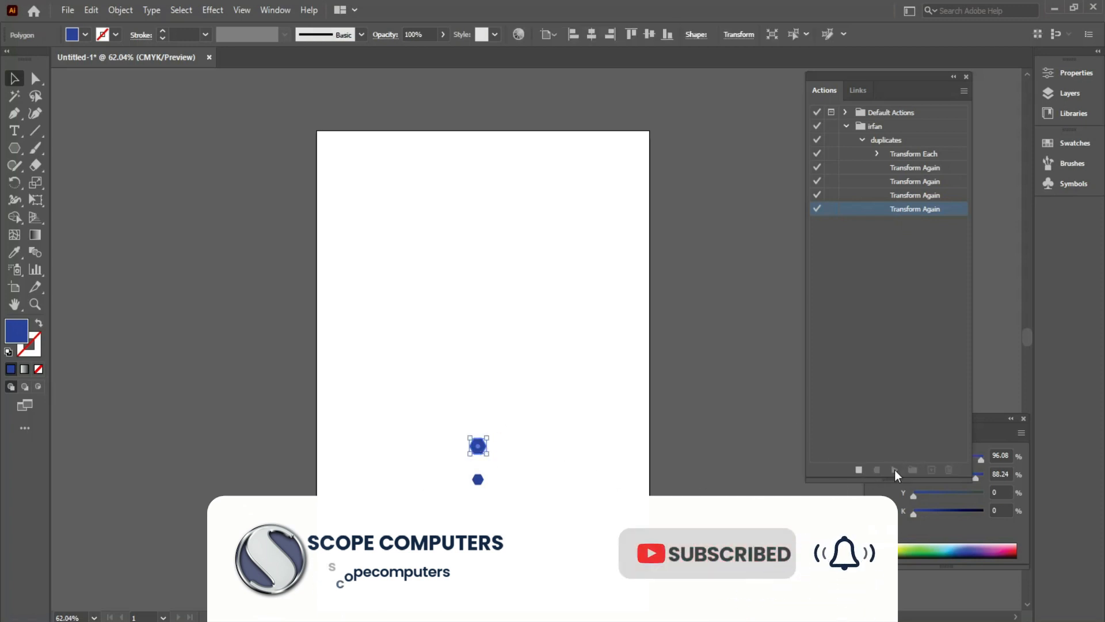
pyautogui.click(896, 470)
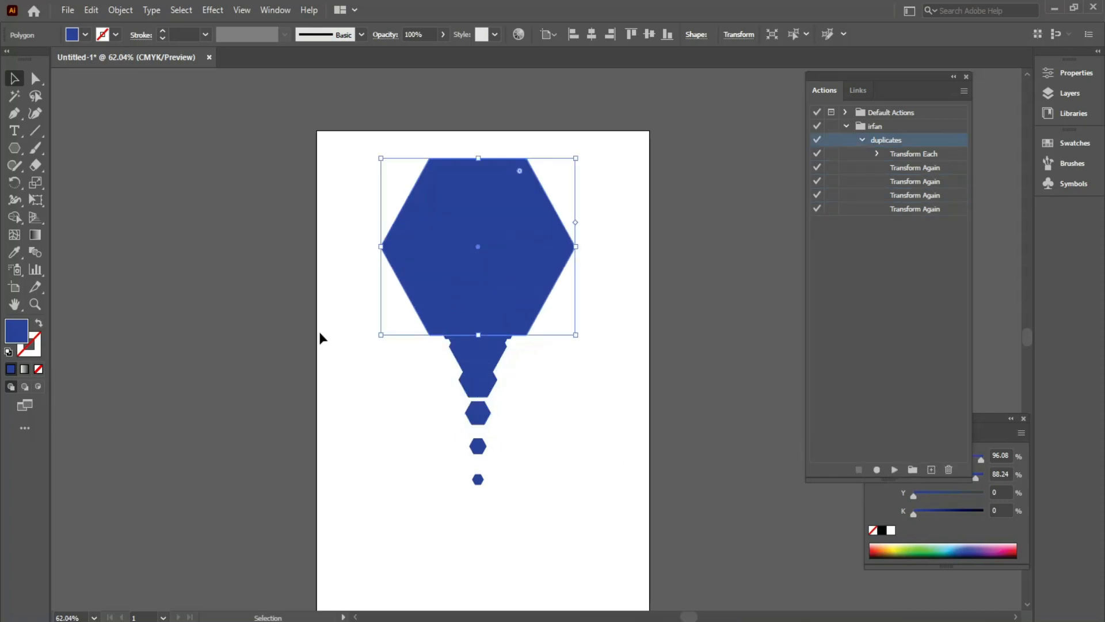
# - Delete the four largest hexagons, keeping the four smallest ones
pyautogui.click(478, 481)
pyautogui.click(459, 259)
pyautogui.press('Delete')
pyautogui.click(454, 289)
pyautogui.press('Delete')
pyautogui.click(451, 321)
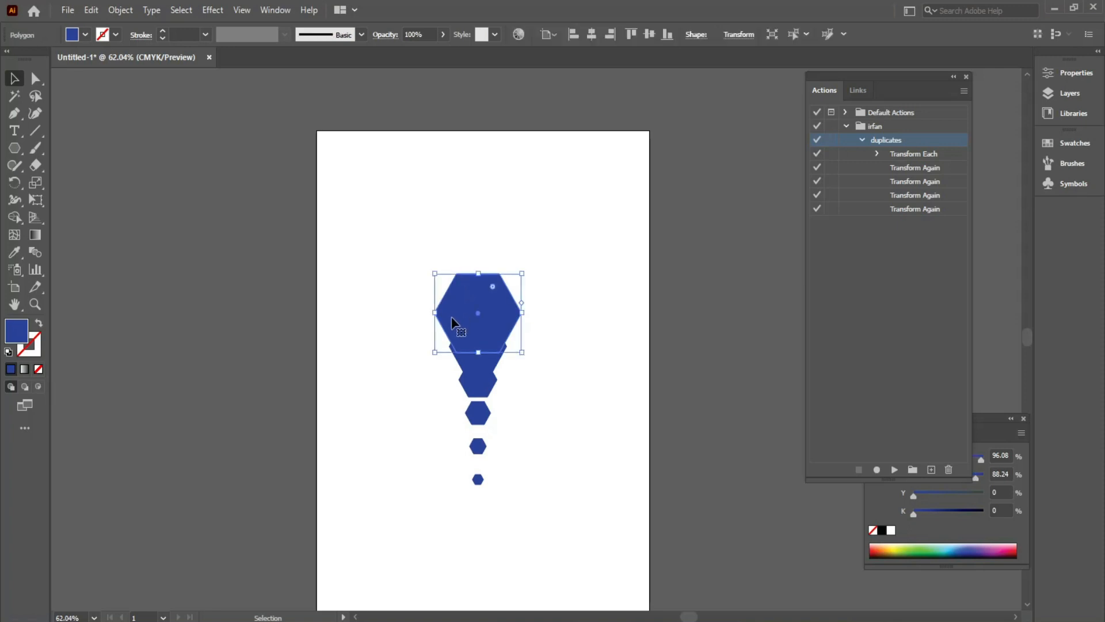
pyautogui.press('Delete')
pyautogui.click(493, 348)
pyautogui.press('Delete')
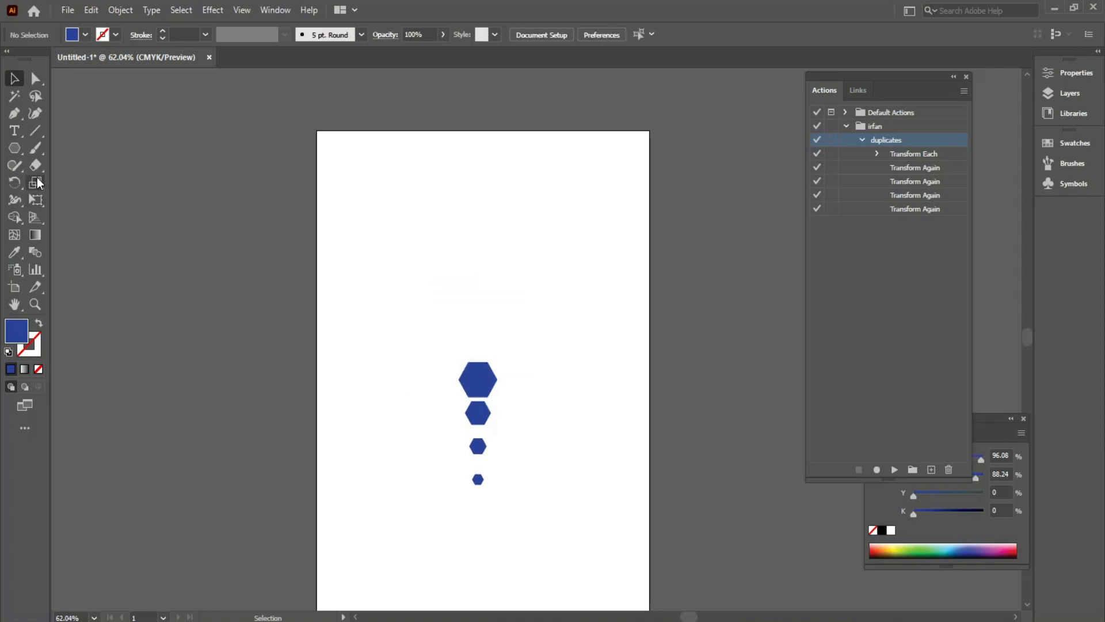
# - Draw a small rectangle in the upper left of the artboard and play the duplicates action on it
pyautogui.moveTo(19, 147); pyautogui.dragTo(61, 148)
pyautogui.moveTo(350, 279); pyautogui.dragTo(369, 292)
pyautogui.press('v')
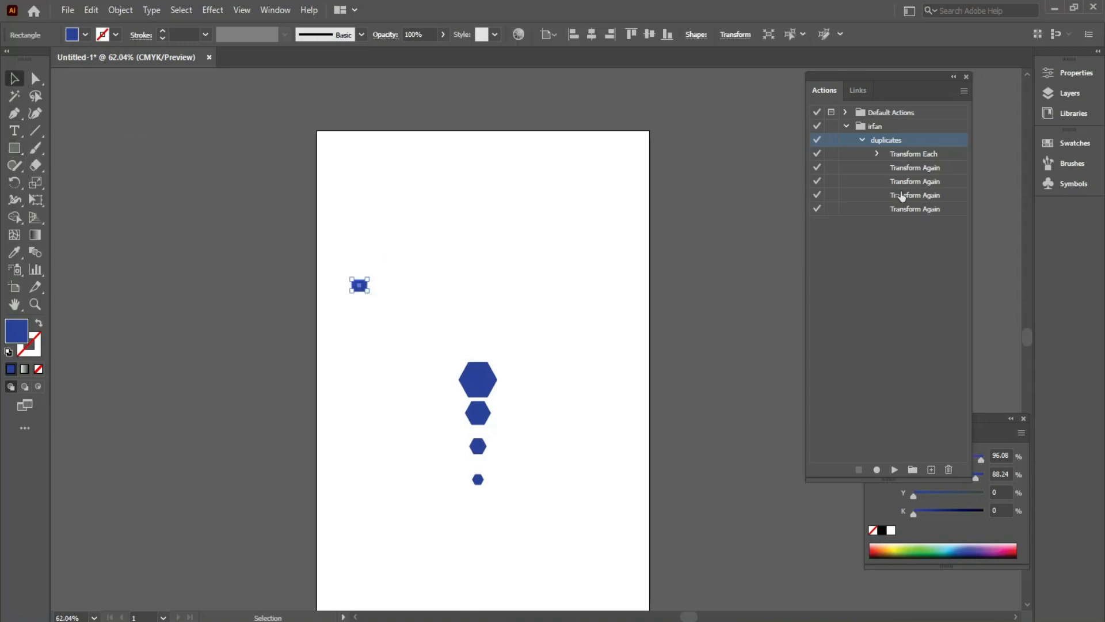
pyautogui.click(895, 469)
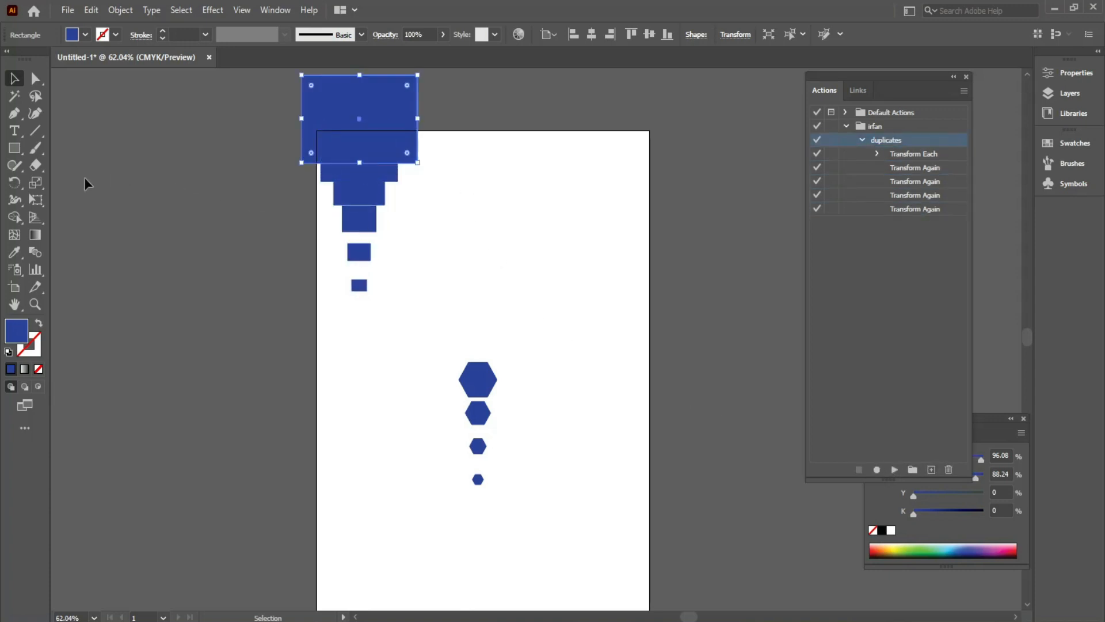
# - Draw a circle about 5.4 mm wide in the lower right of the artboard and fill it with green
pyautogui.moveTo(19, 146); pyautogui.dragTo(53, 183)
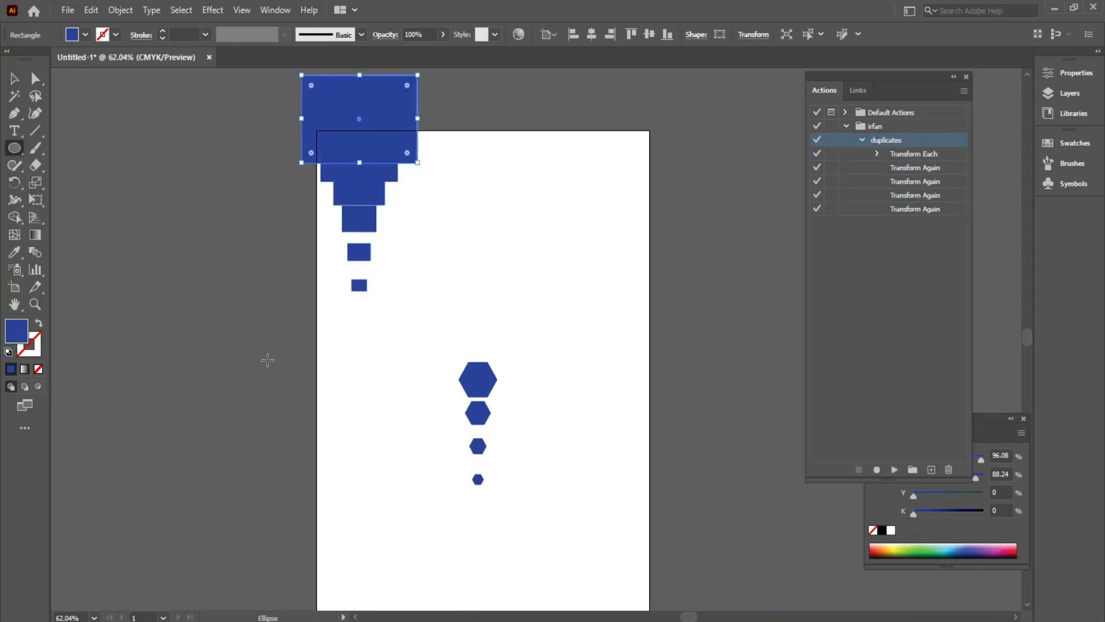
pyautogui.moveTo(576, 580); pyautogui.dragTo(588, 588)
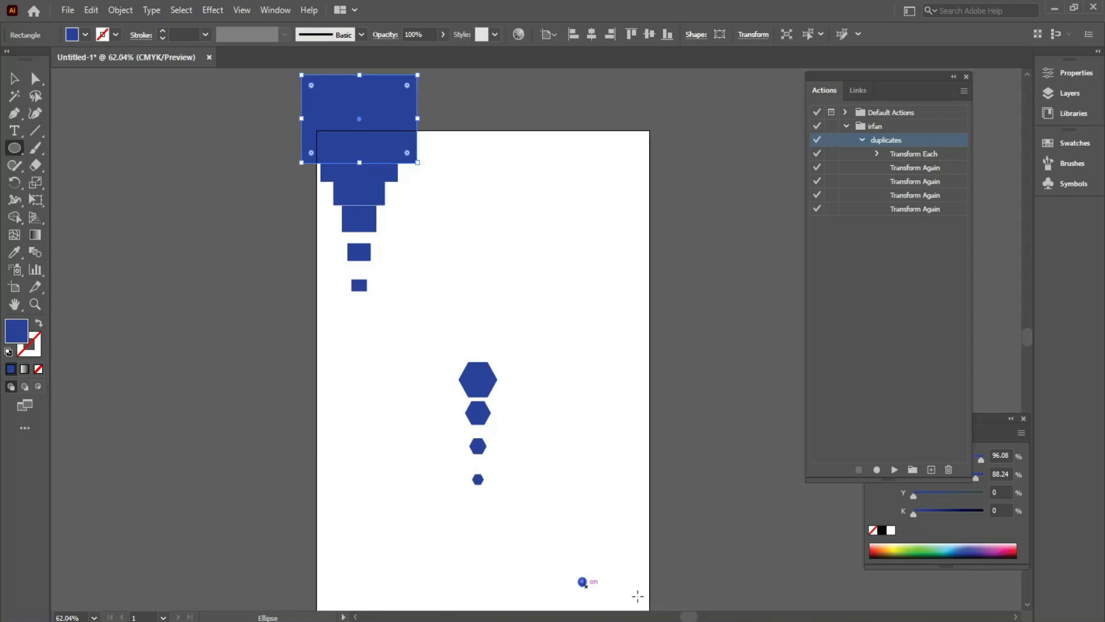
pyautogui.click(923, 547)
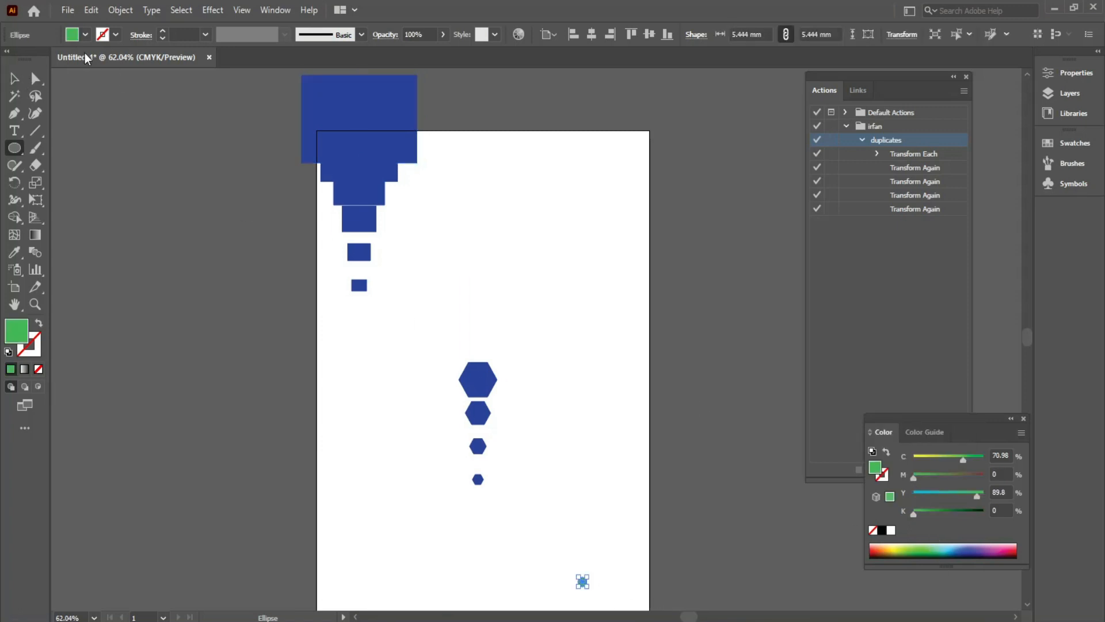
# - Move the Color panel clear of the Actions panel and play the duplicates action on the green circle
pyautogui.click(16, 78)
pyautogui.click(586, 406)
pyautogui.moveTo(555, 541); pyautogui.dragTo(613, 588)
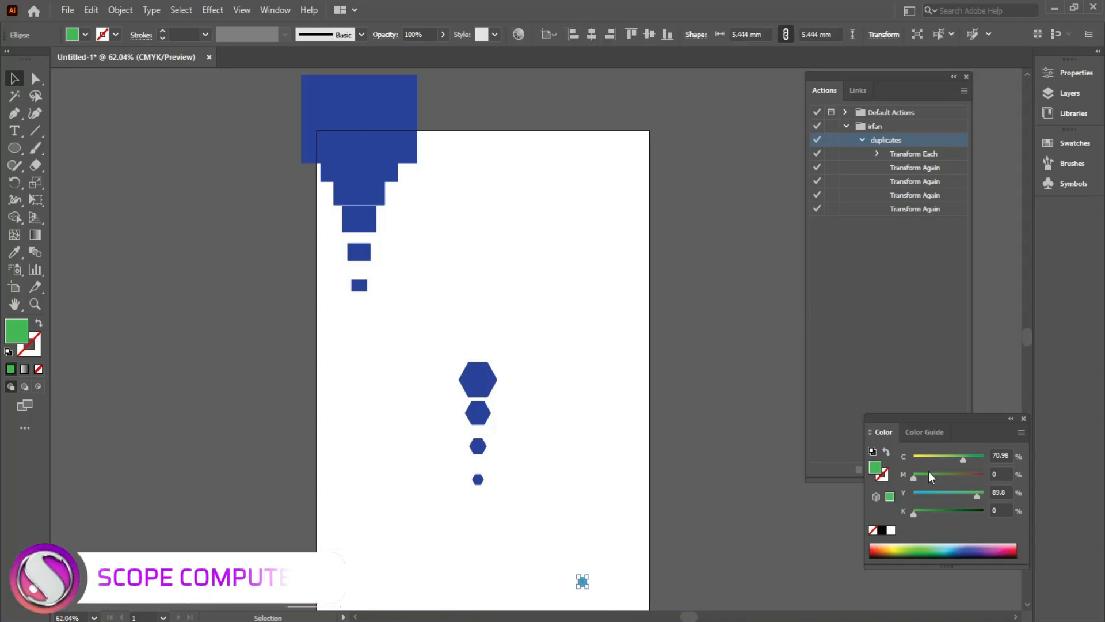
pyautogui.moveTo(907, 416); pyautogui.dragTo(1035, 433)
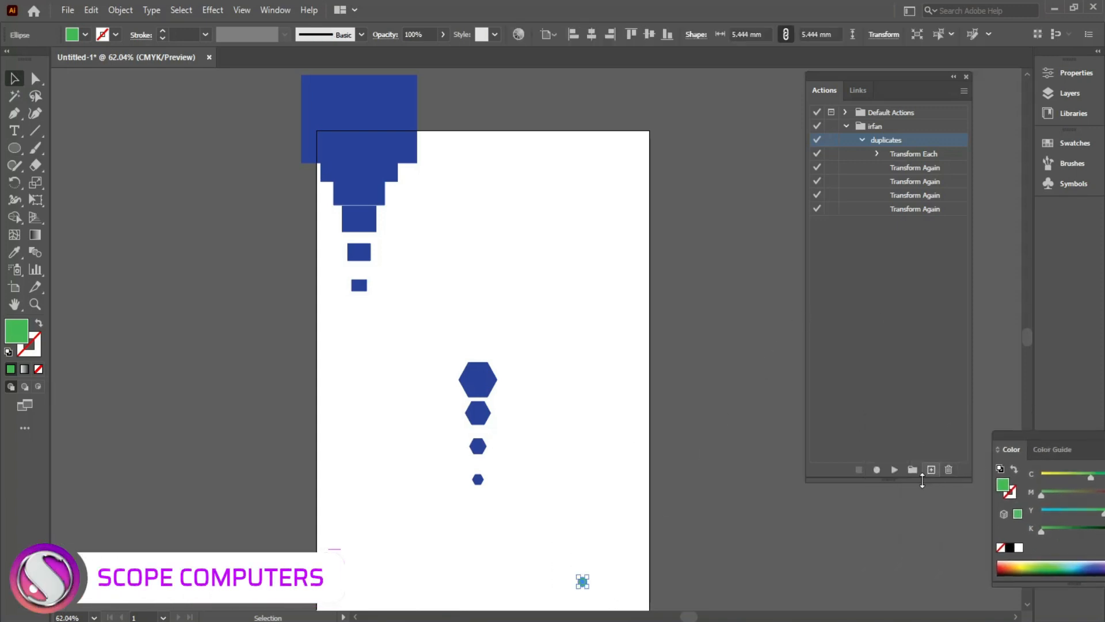
pyautogui.click(894, 469)
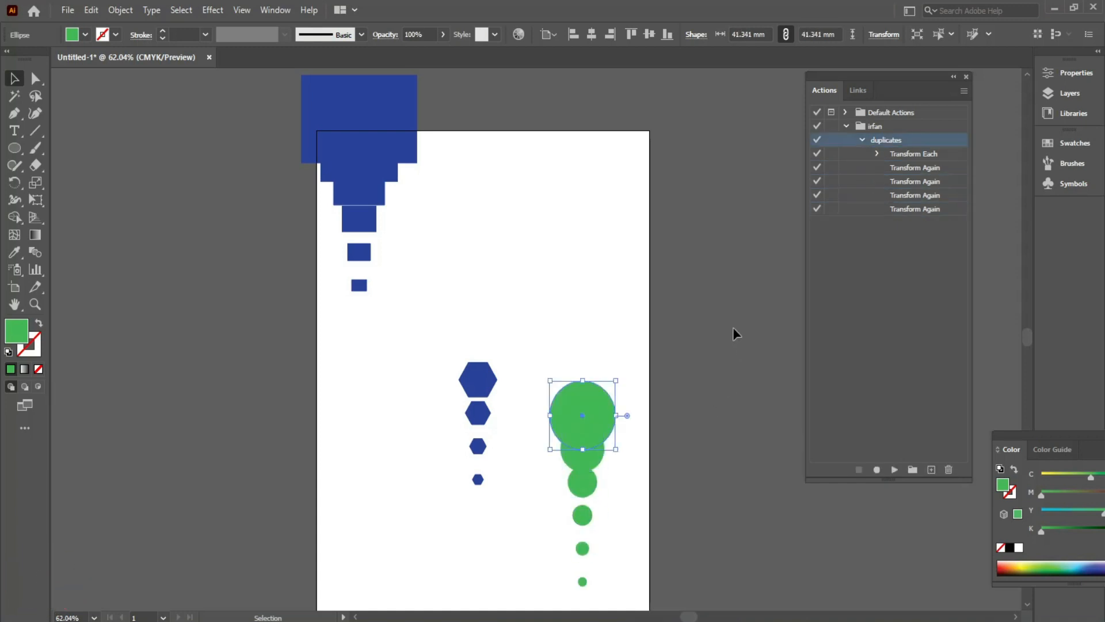
pyautogui.click(713, 334)
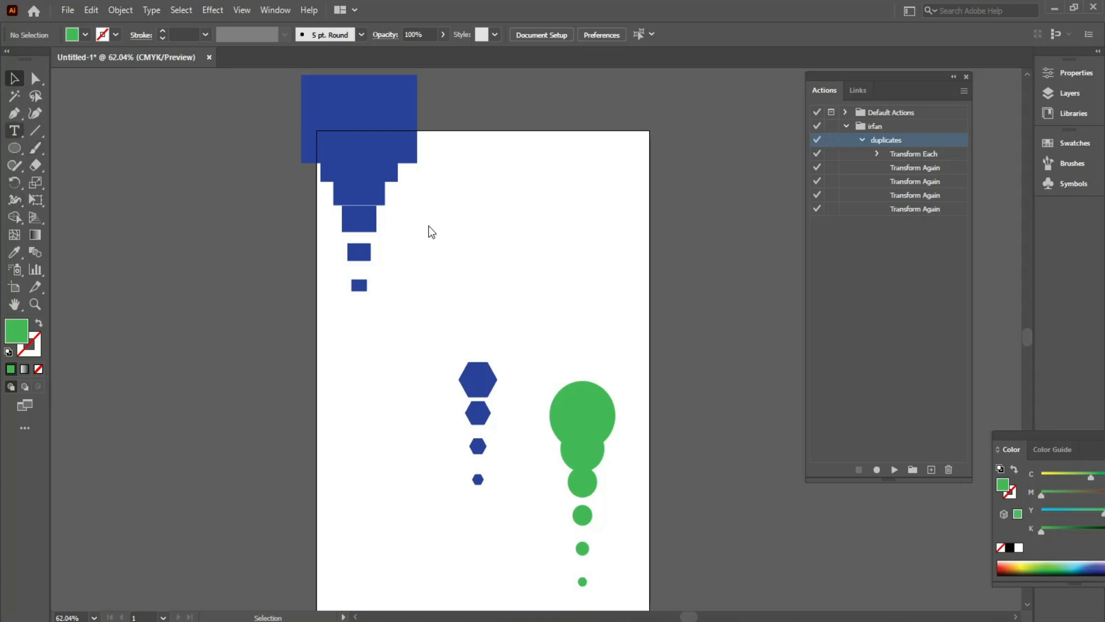
# - Place a 12 pt "Lorem ipsum" text in the lower left of the artboard and play the duplicates action on it
pyautogui.click(475, 240)
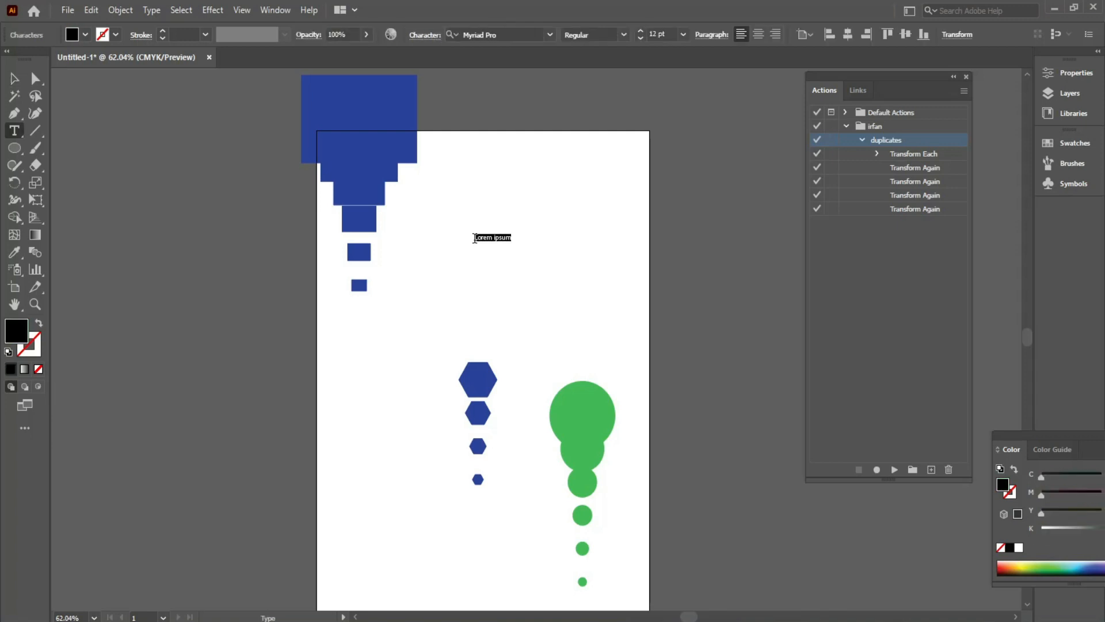
pyautogui.click(15, 78)
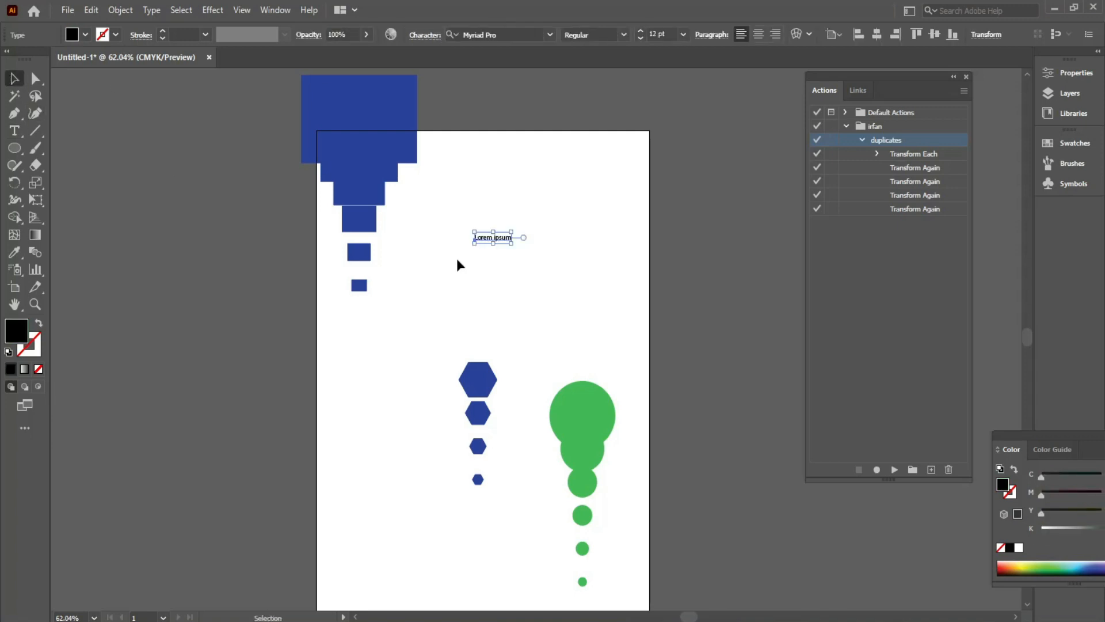
pyautogui.moveTo(479, 247); pyautogui.dragTo(376, 539)
pyautogui.click(894, 469)
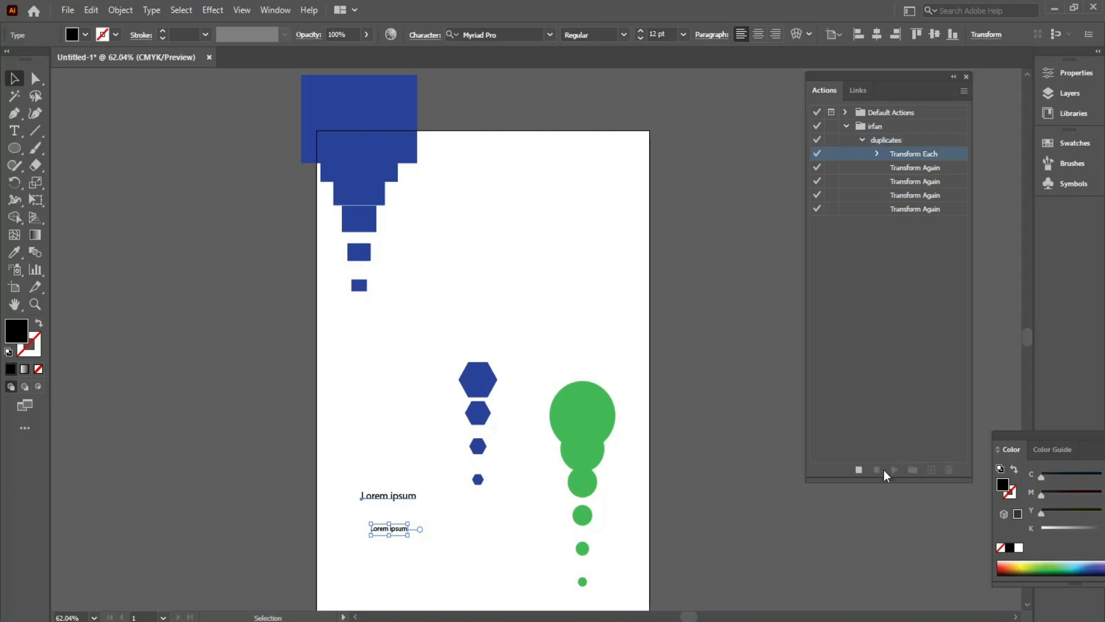
pyautogui.click(506, 485)
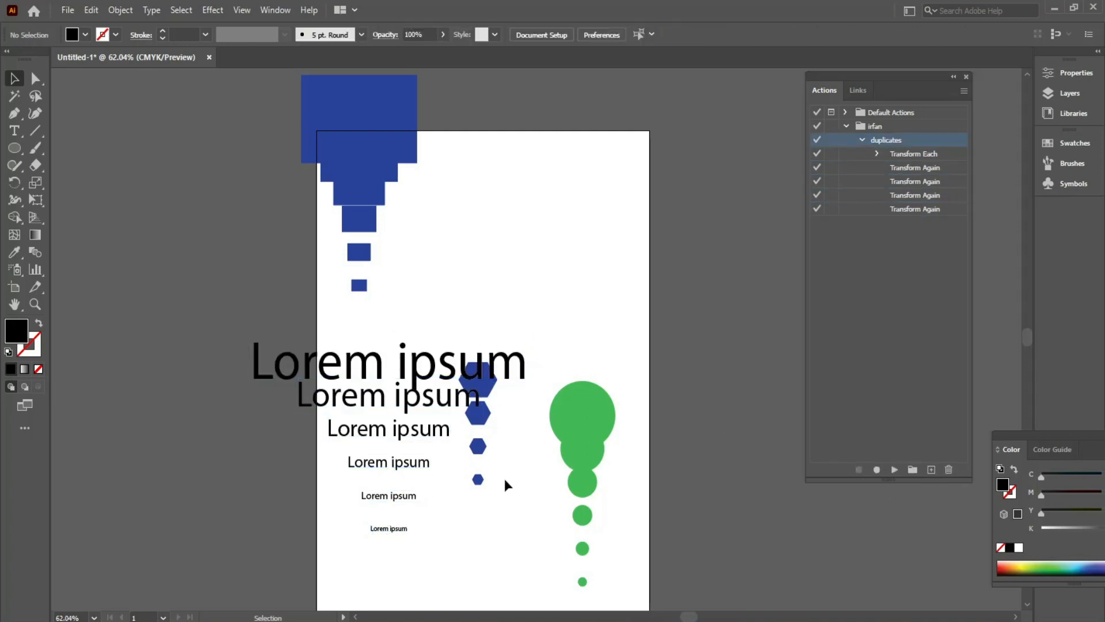